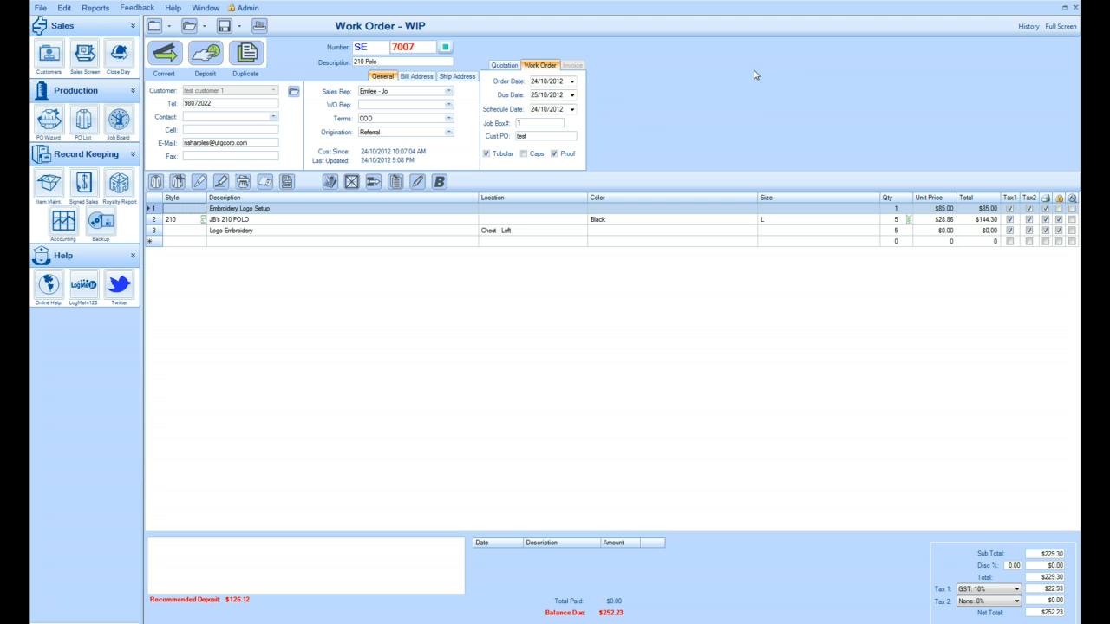
pyautogui.click(630, 123)
pyautogui.click(188, 29)
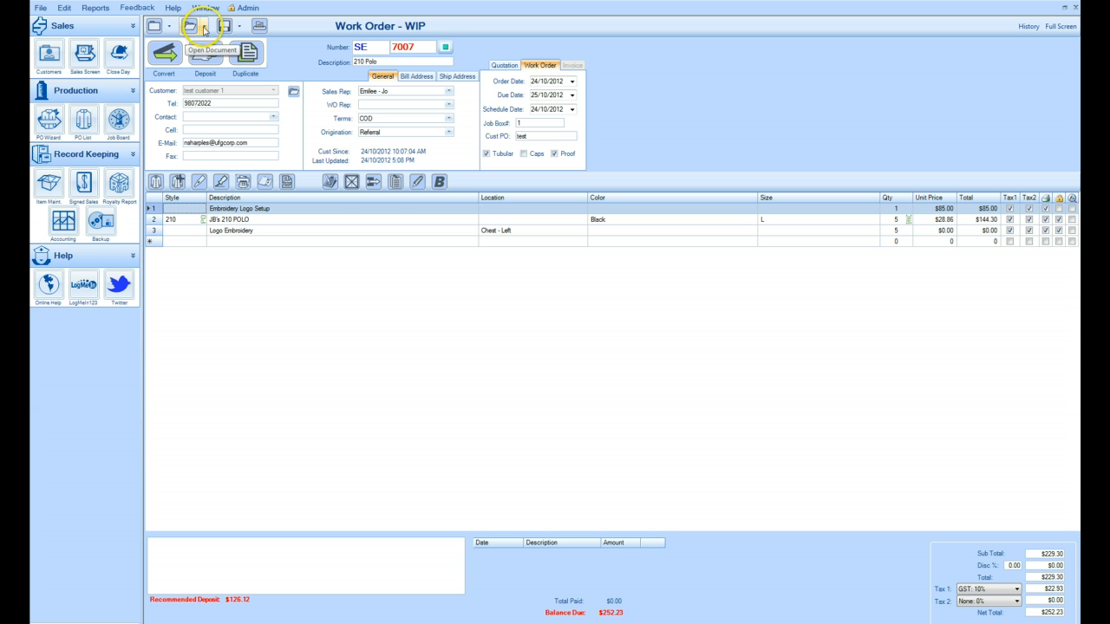
pyautogui.click(204, 29)
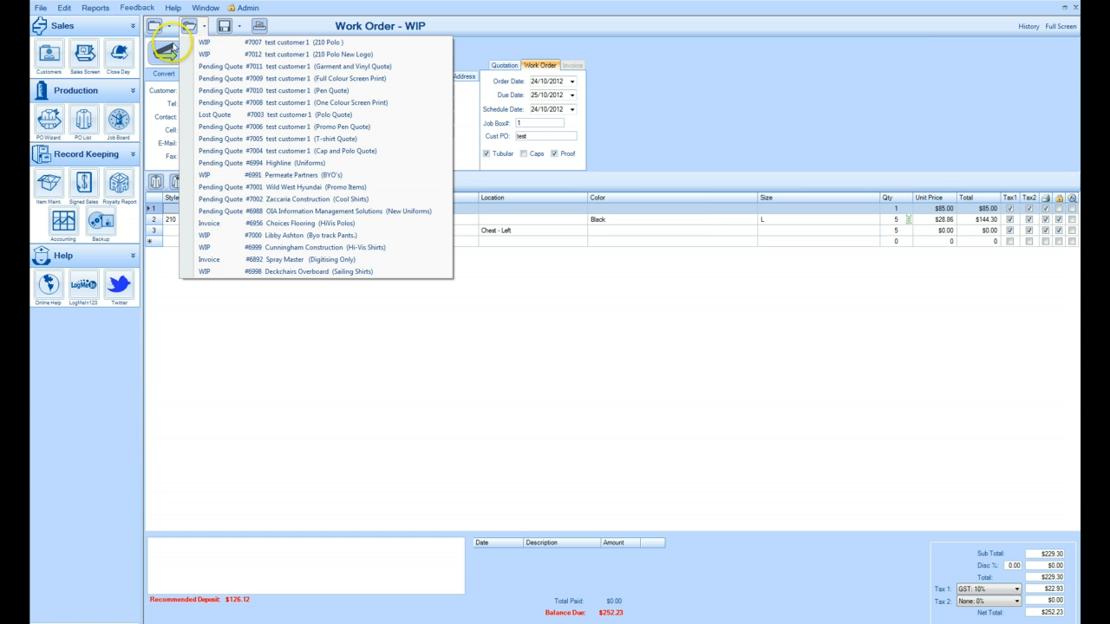
# Start a new work order, saving the pending changes to the currently open one.
pyautogui.click(169, 27)
pyautogui.click(170, 27)
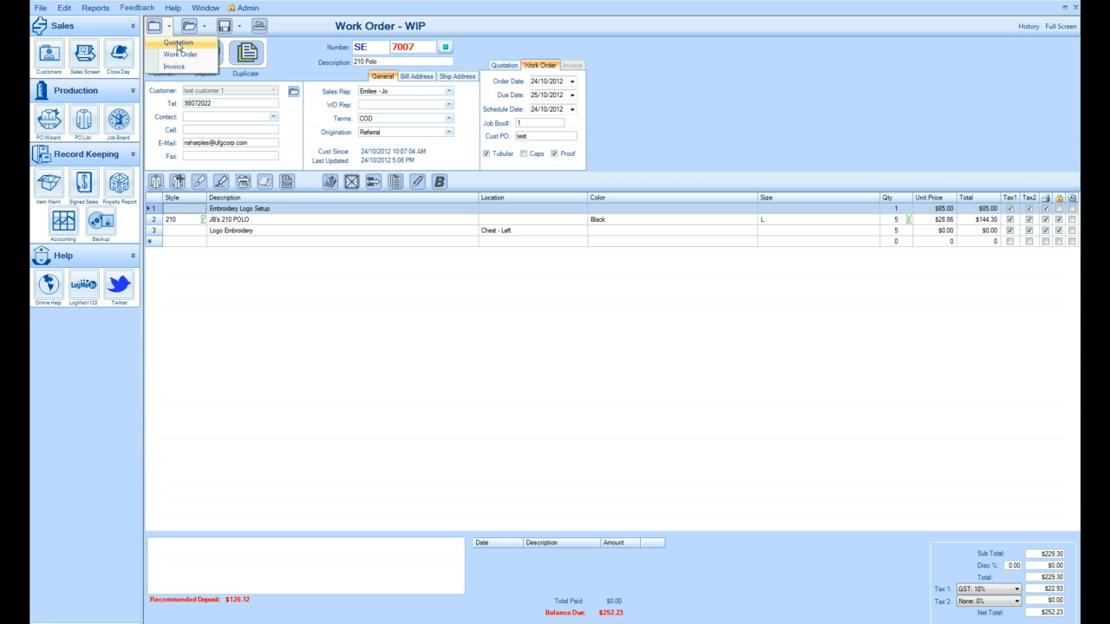
pyautogui.click(175, 58)
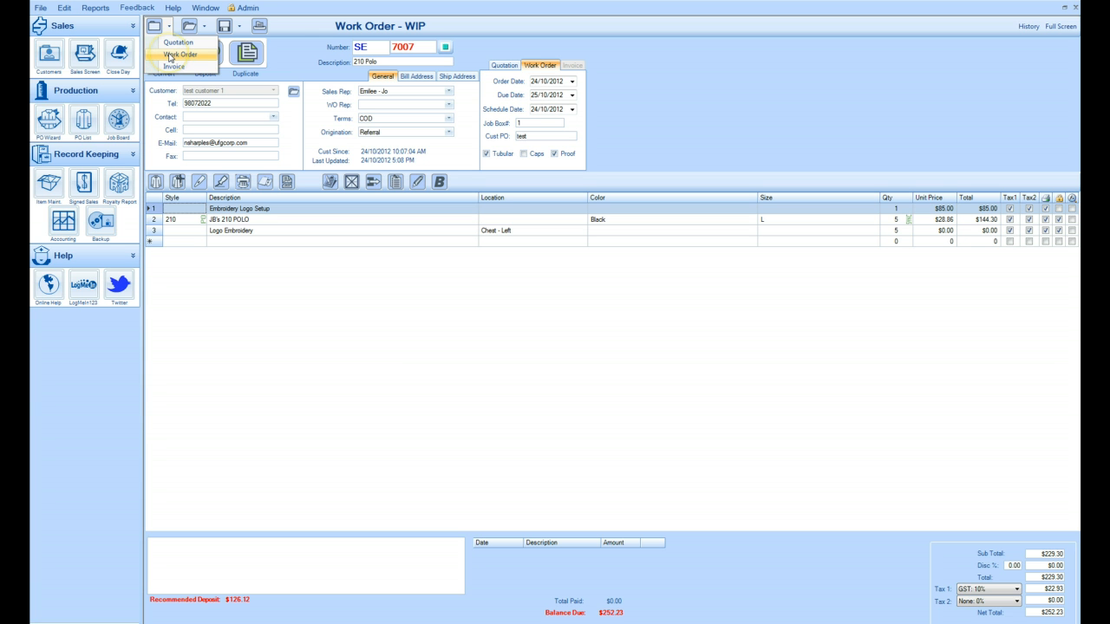
pyautogui.click(170, 58)
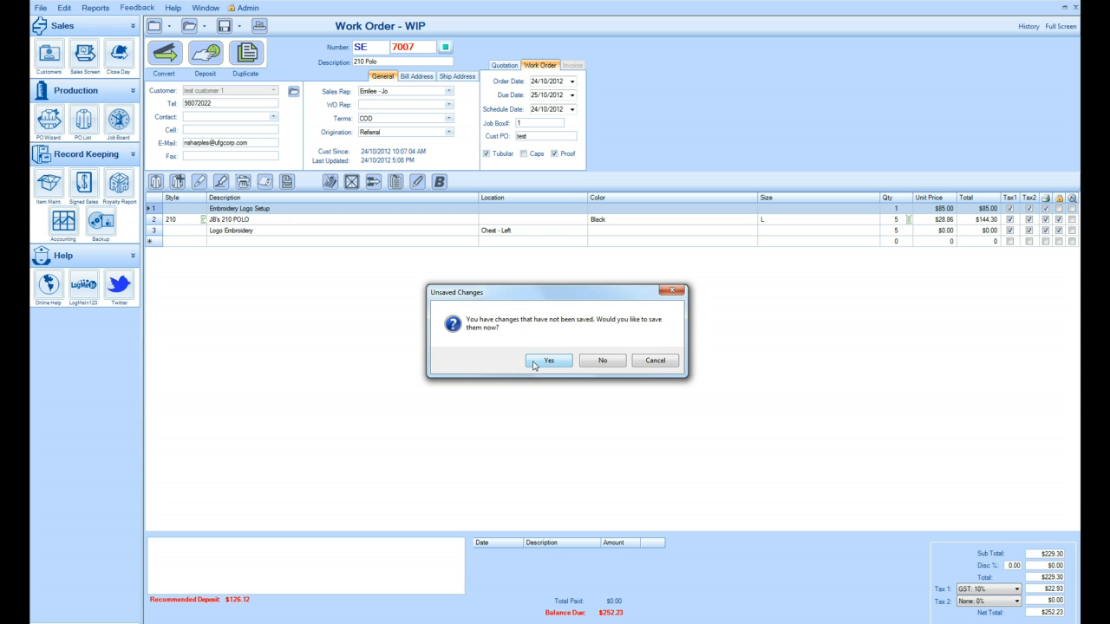
pyautogui.click(535, 363)
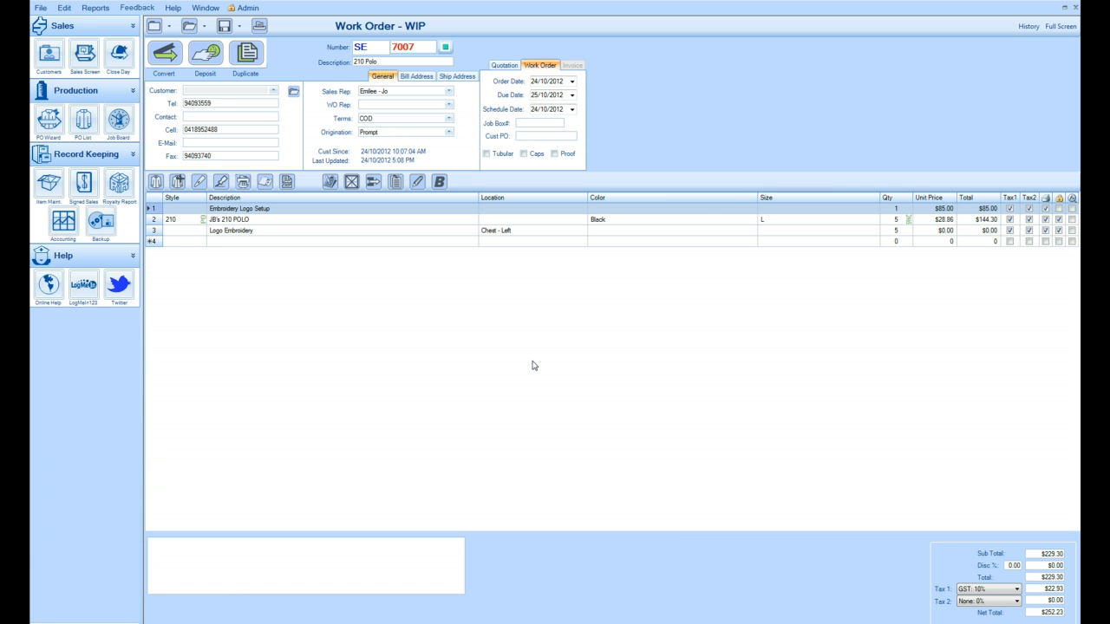
# Assign the existing customer "test customer 1" to the new work order.
pyautogui.click(193, 92)
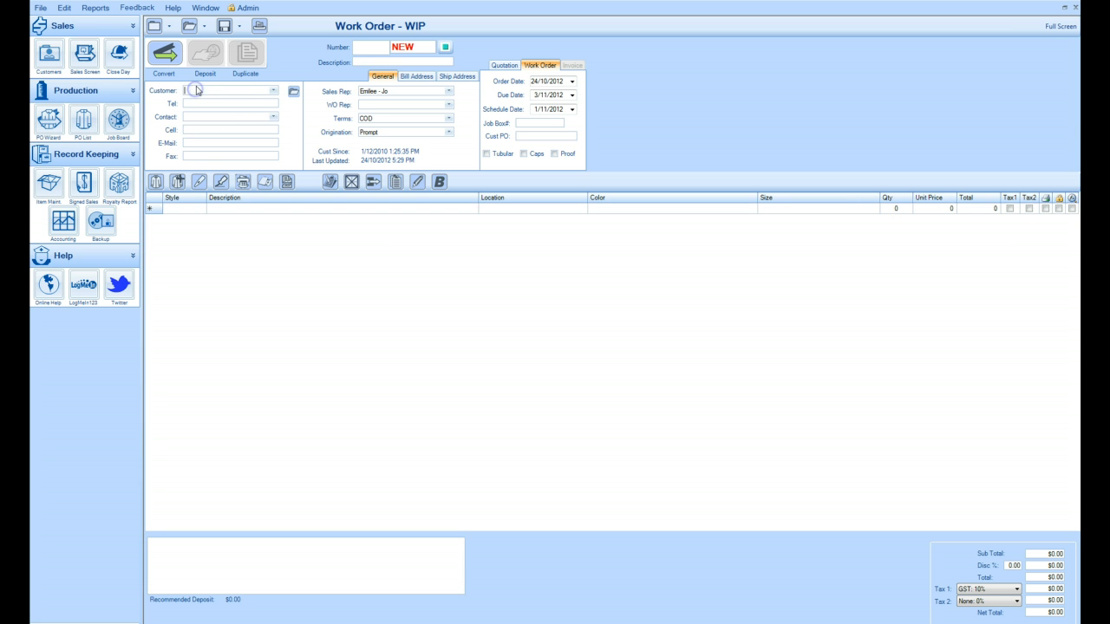
pyautogui.write('test')
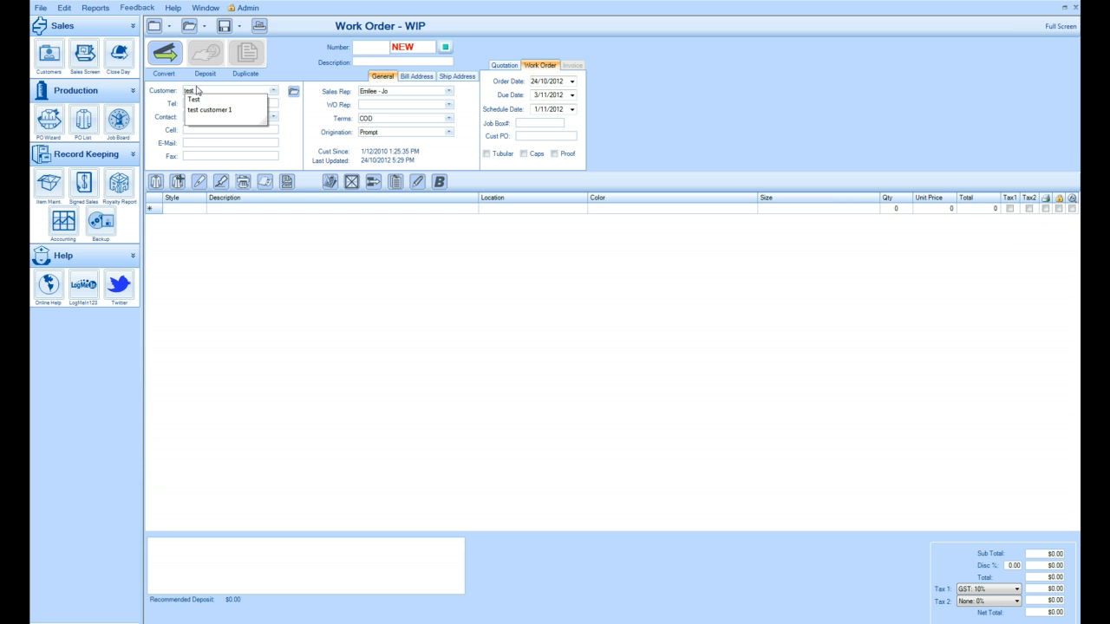
pyautogui.press('Down')
pyautogui.press('Down')
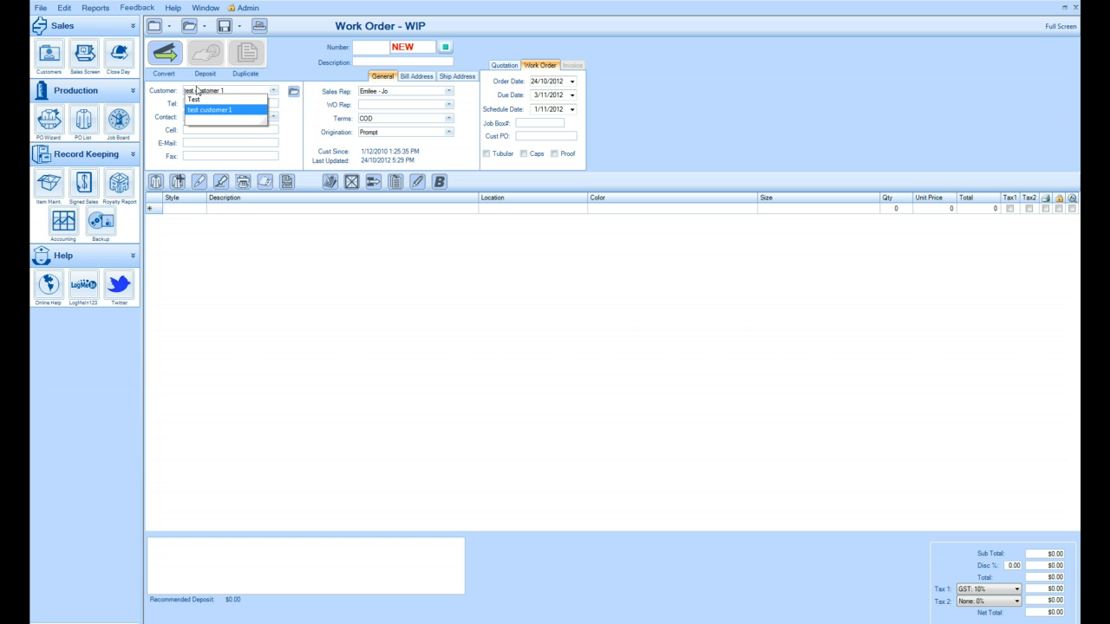
pyautogui.press('Return')
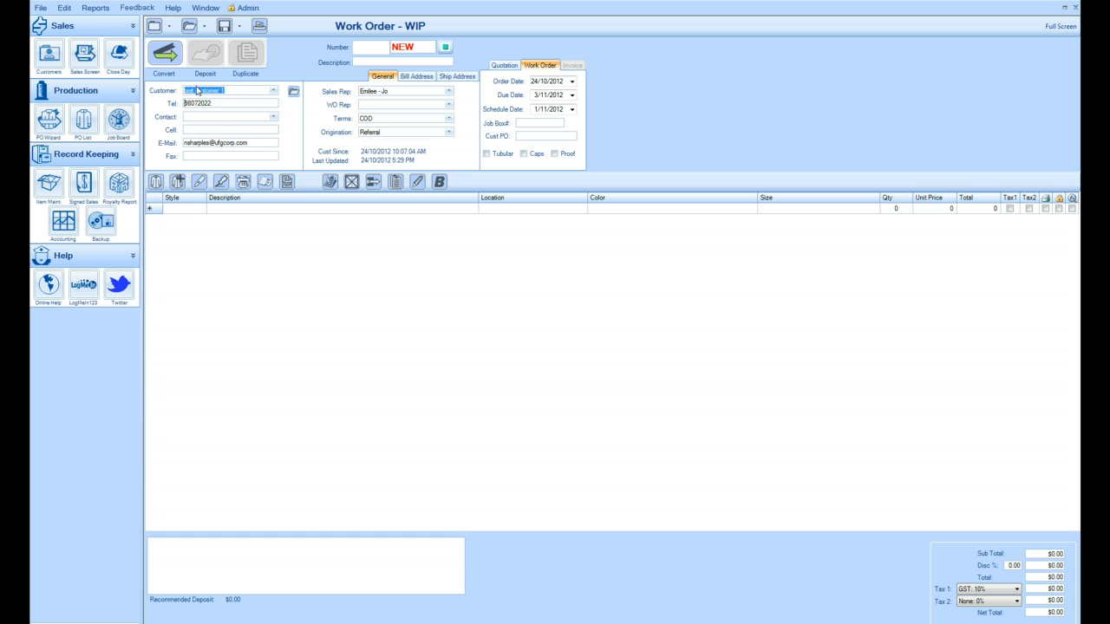
# Search the items for style 210 and add one JB's 210 POLO in Black, size L, to the work order.
pyautogui.click(250, 234)
pyautogui.click(155, 183)
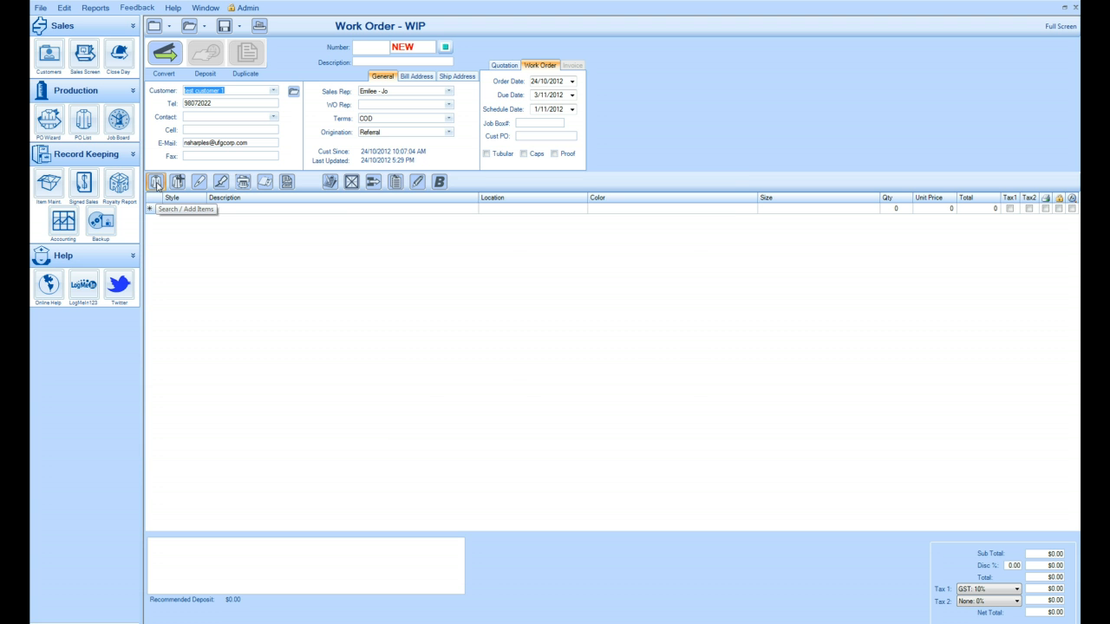
pyautogui.click(158, 185)
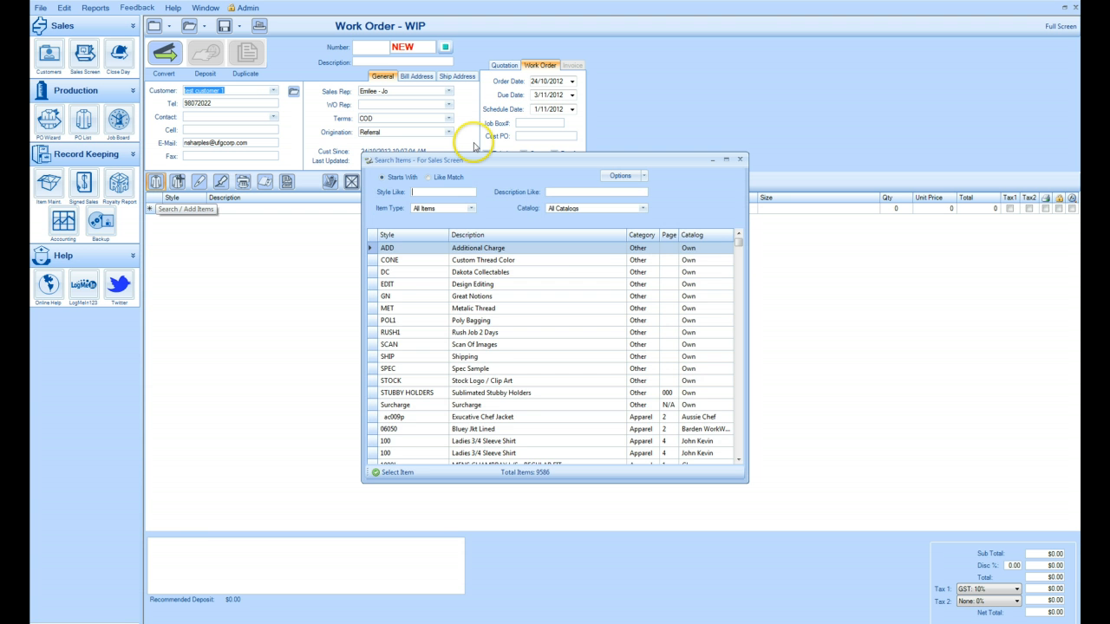
pyautogui.write('210')
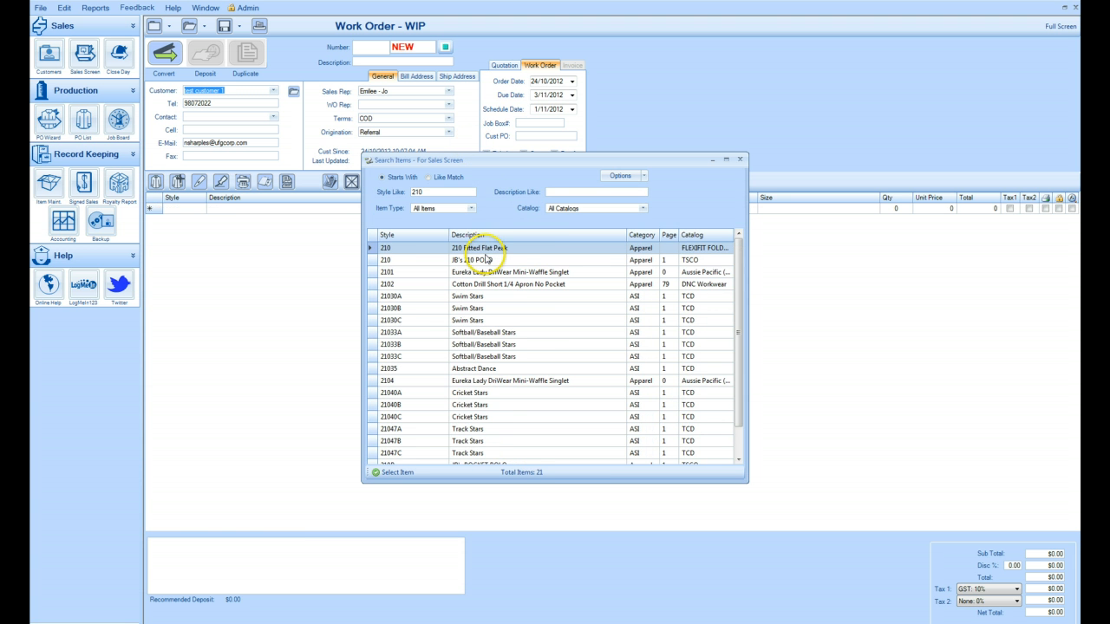
pyautogui.doubleClick(484, 260)
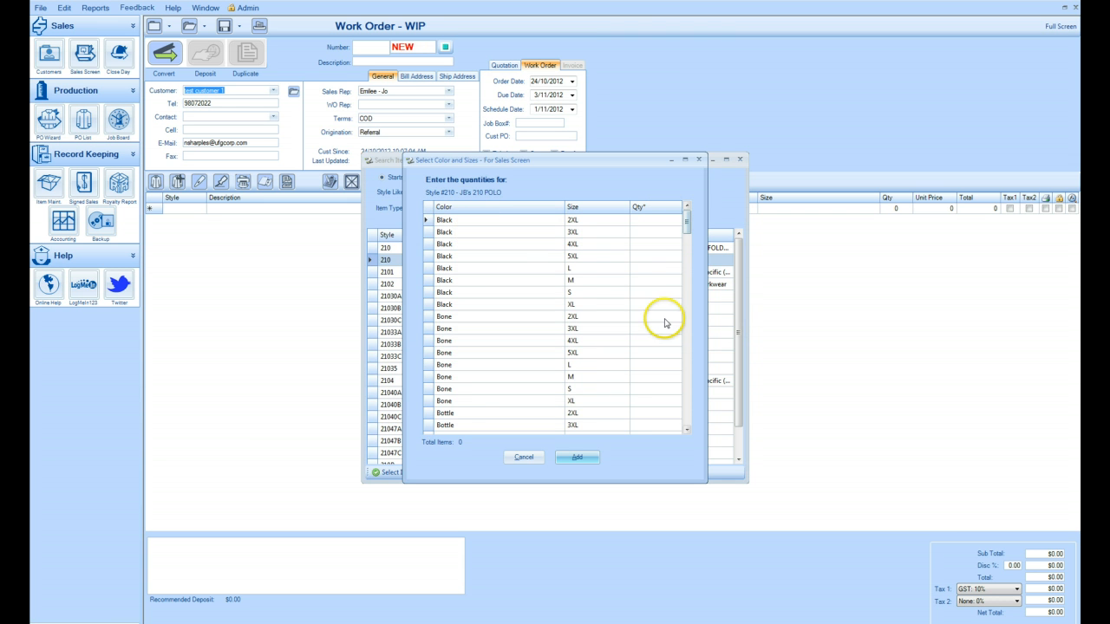
pyautogui.click(646, 269)
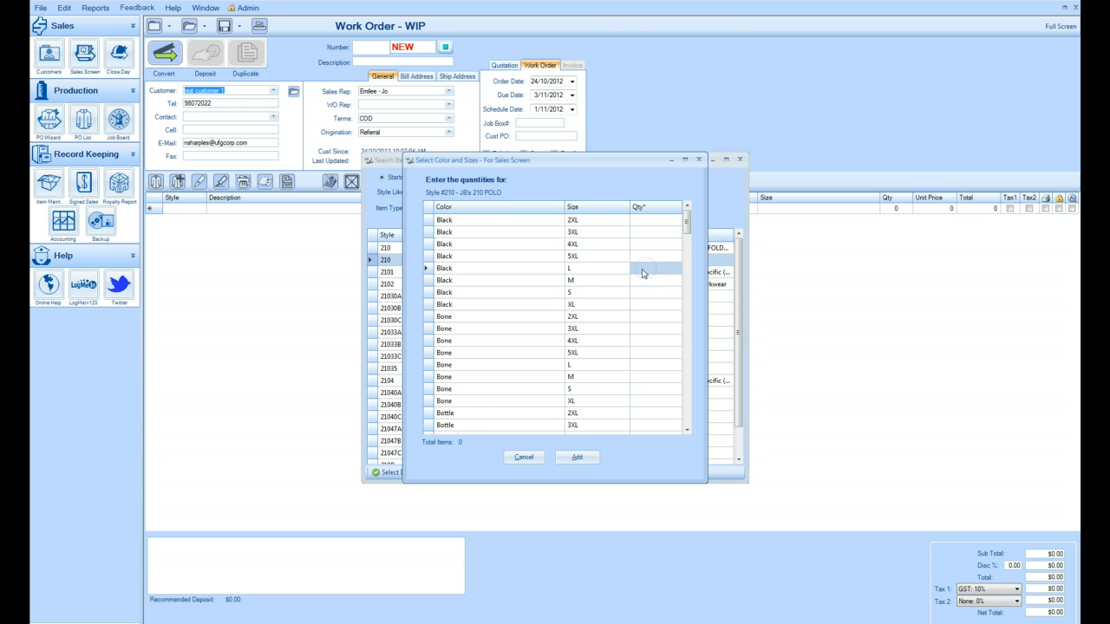
pyautogui.write('1')
pyautogui.press('Return')
pyautogui.click(576, 457)
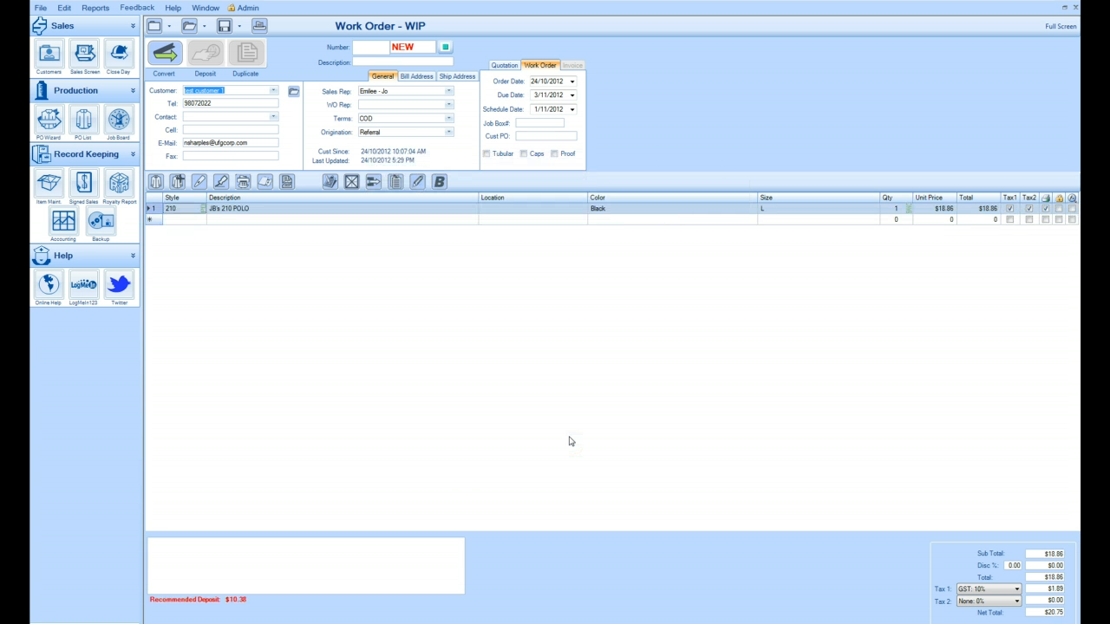
pyautogui.click(212, 183)
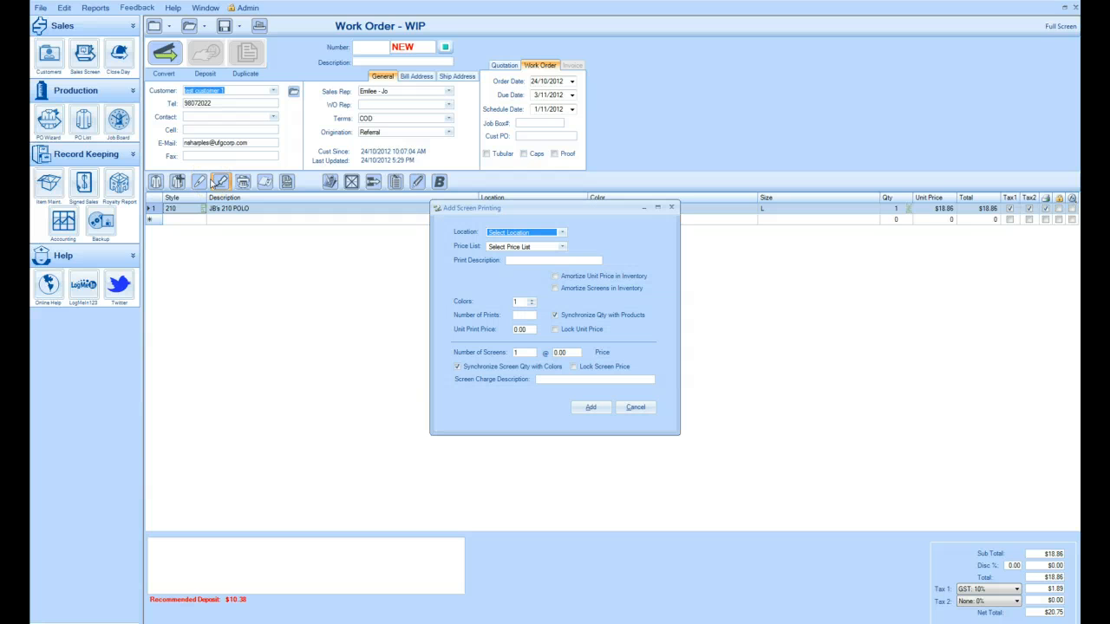
pyautogui.click(673, 208)
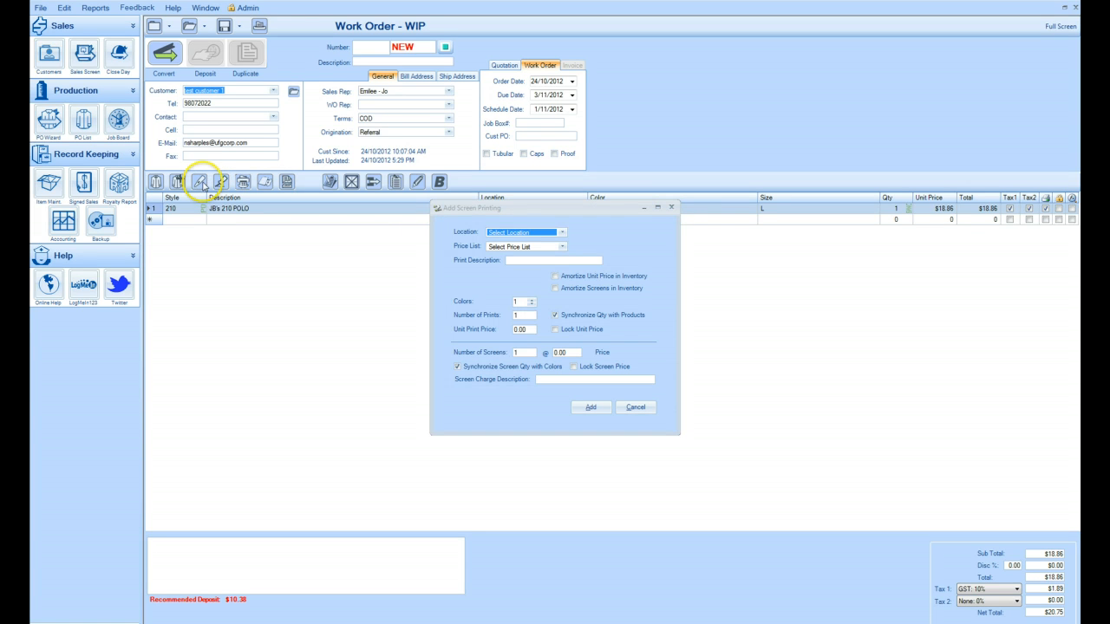
pyautogui.click(670, 208)
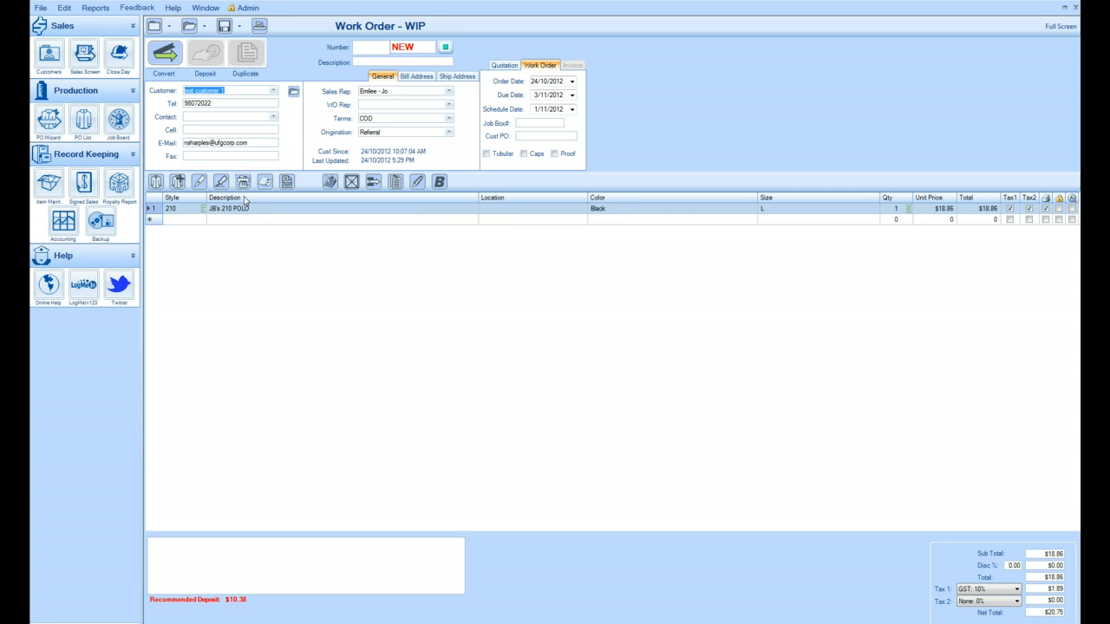
# Add logo embroidery with its setup charge to the order and move the Embroidery Logo Setup line to the first row.
pyautogui.click(199, 182)
pyautogui.click(222, 295)
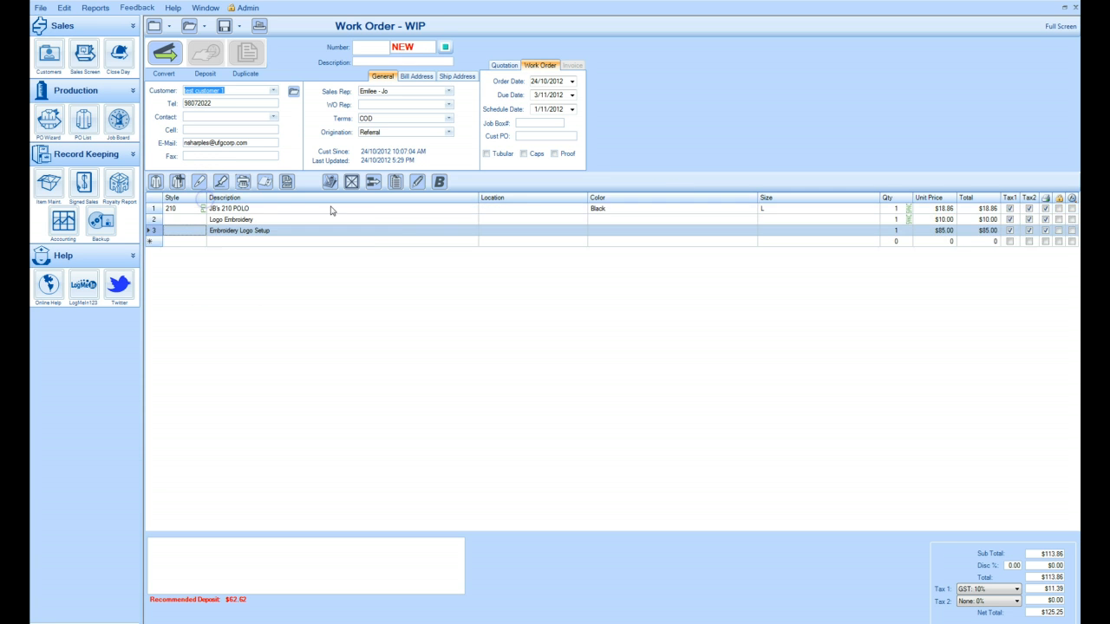
pyautogui.click(155, 209)
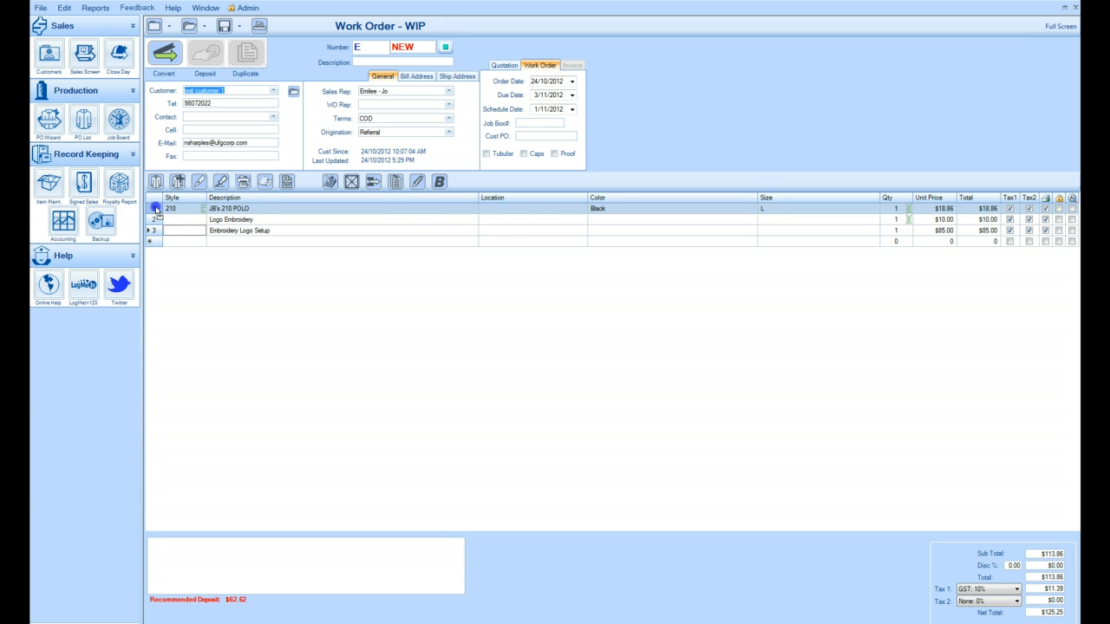
pyautogui.moveTo(156, 210); pyautogui.dragTo(156, 209)
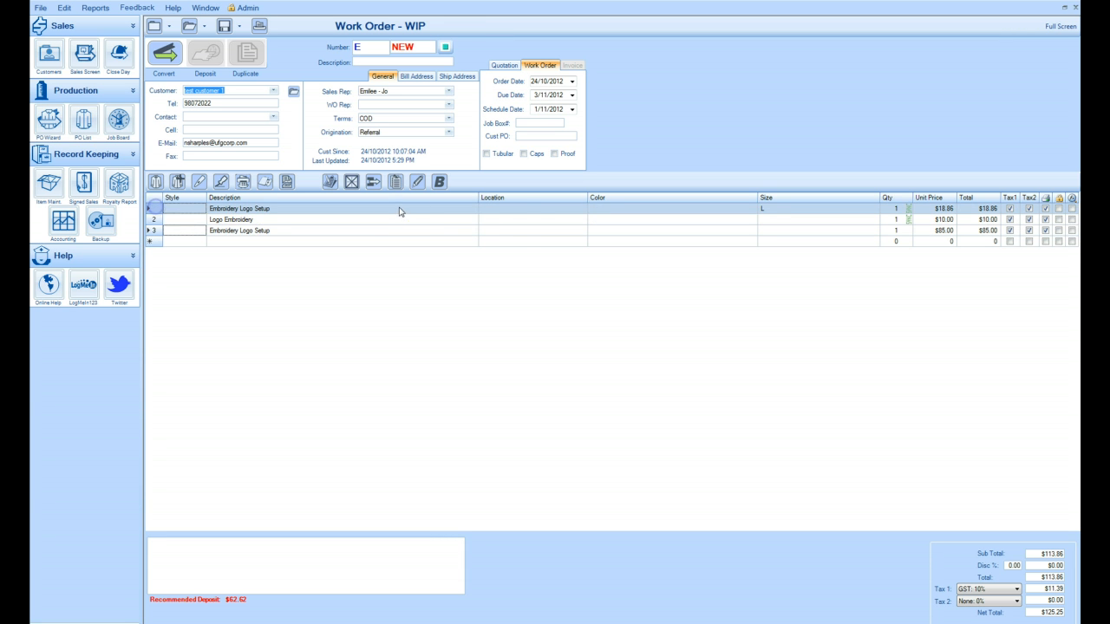
# Set the location of the Logo Embroidery line to Chest - Left.
pyautogui.click(554, 230)
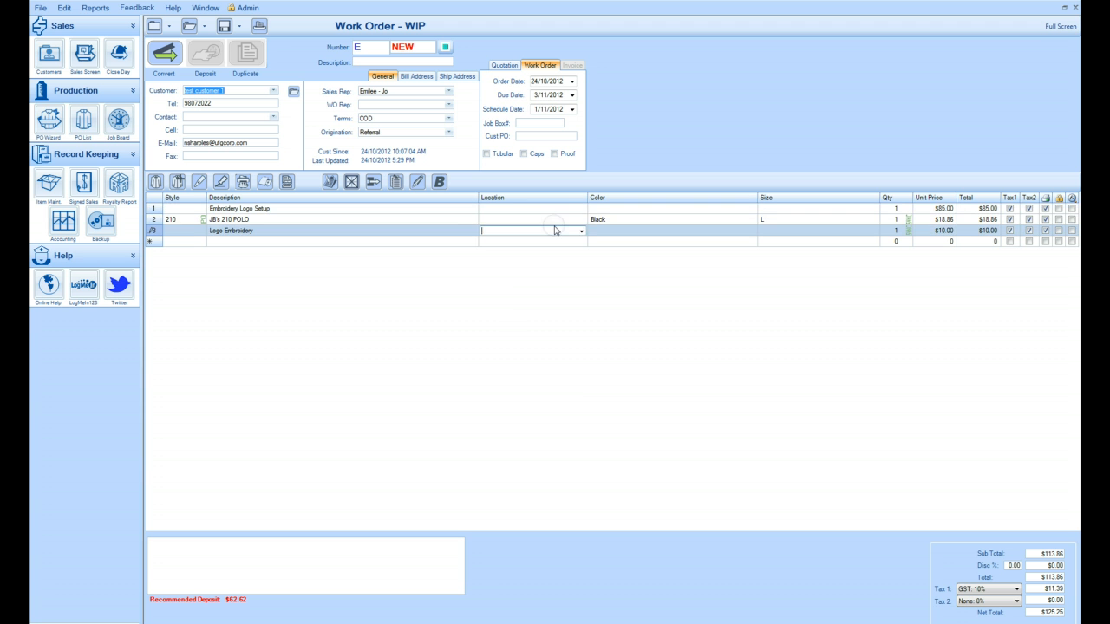
pyautogui.click(580, 231)
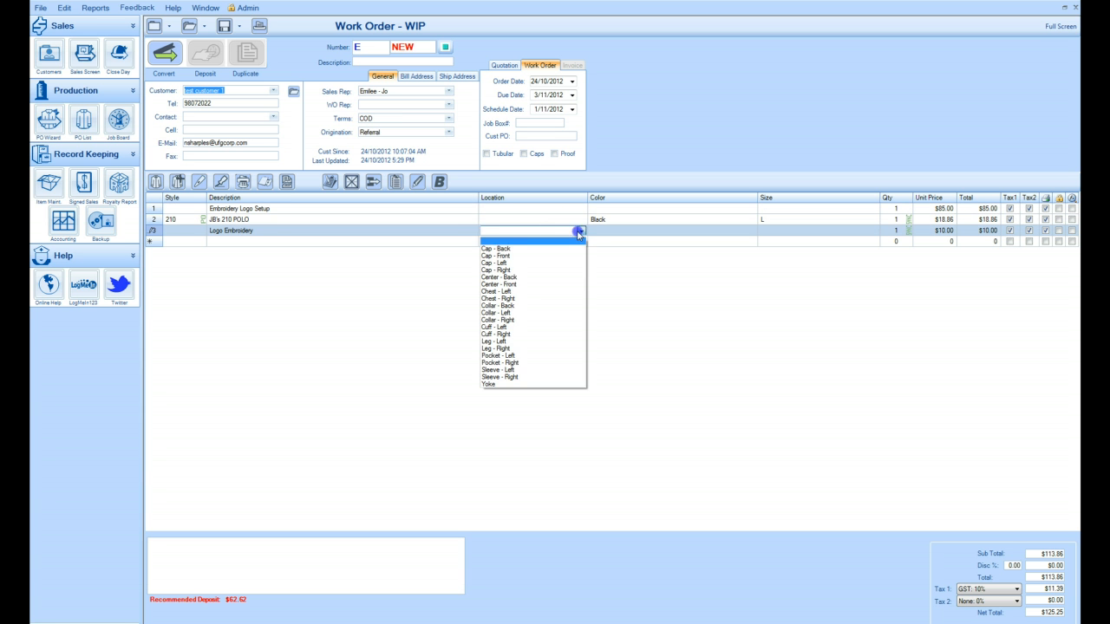
pyautogui.click(514, 292)
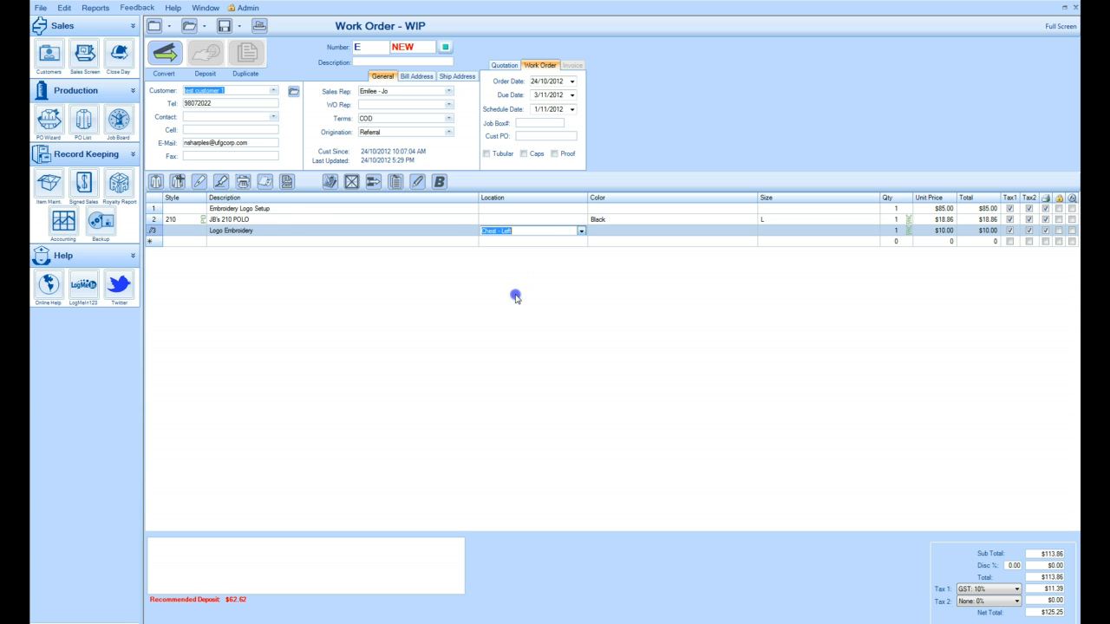
# Append "New Version" to the description of the Embroidery Logo Setup line.
pyautogui.click(274, 212)
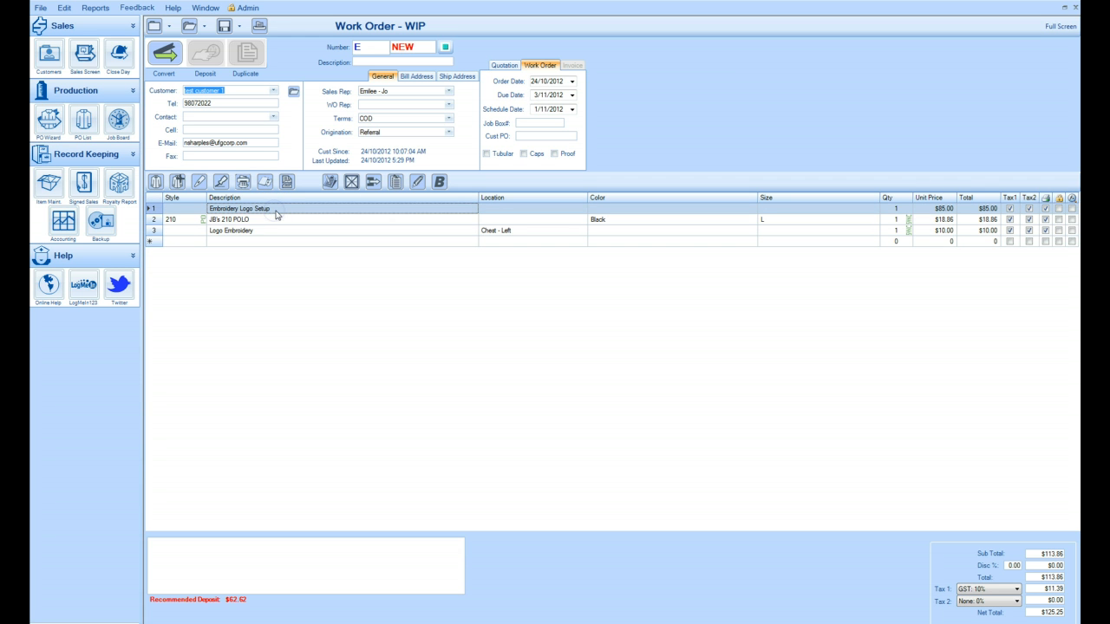
pyautogui.click(277, 213)
pyautogui.click(281, 211)
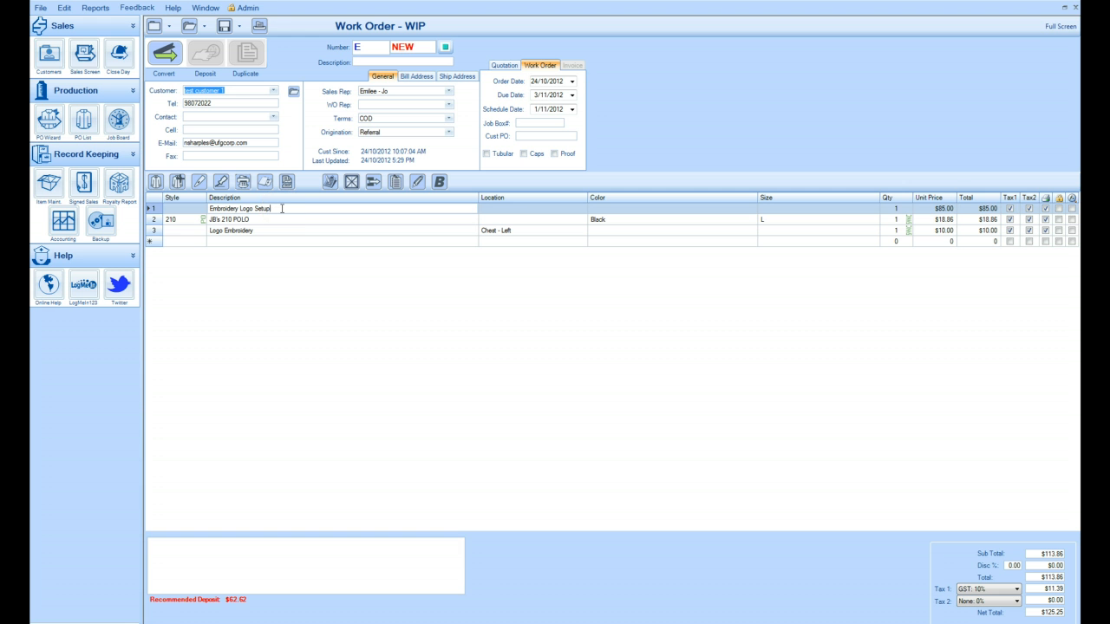
pyautogui.click(240, 209)
pyautogui.click(280, 211)
pyautogui.write('New Version')
# Append "New Logo" to the description of the Logo Embroidery line.
pyautogui.click(271, 230)
pyautogui.click(271, 230)
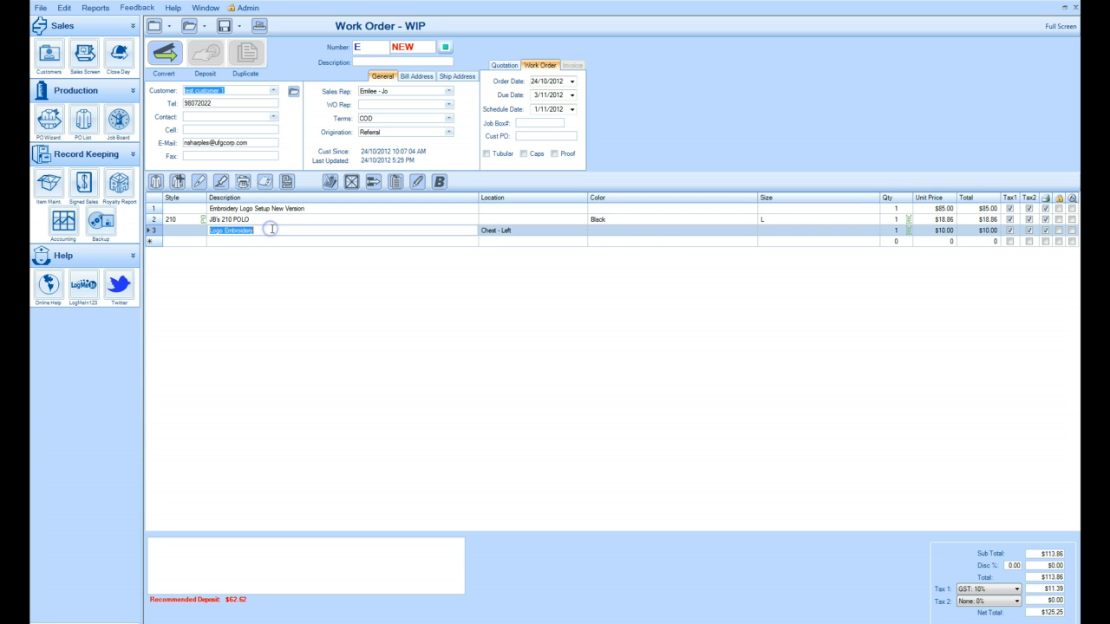
pyautogui.click(272, 230)
pyautogui.write('New Logo')
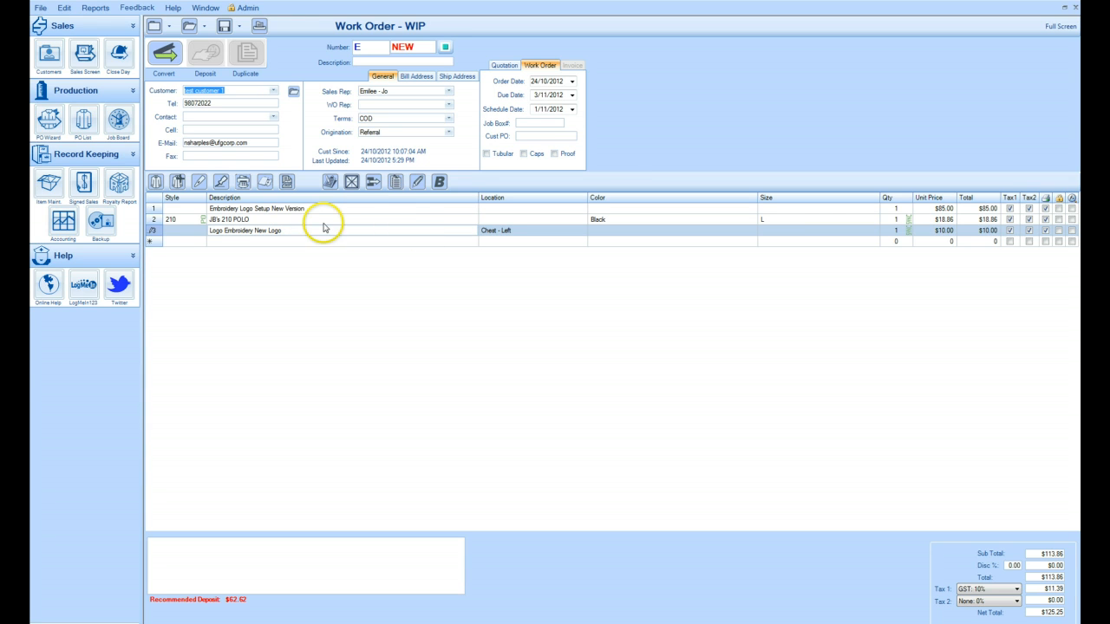
pyautogui.click(320, 219)
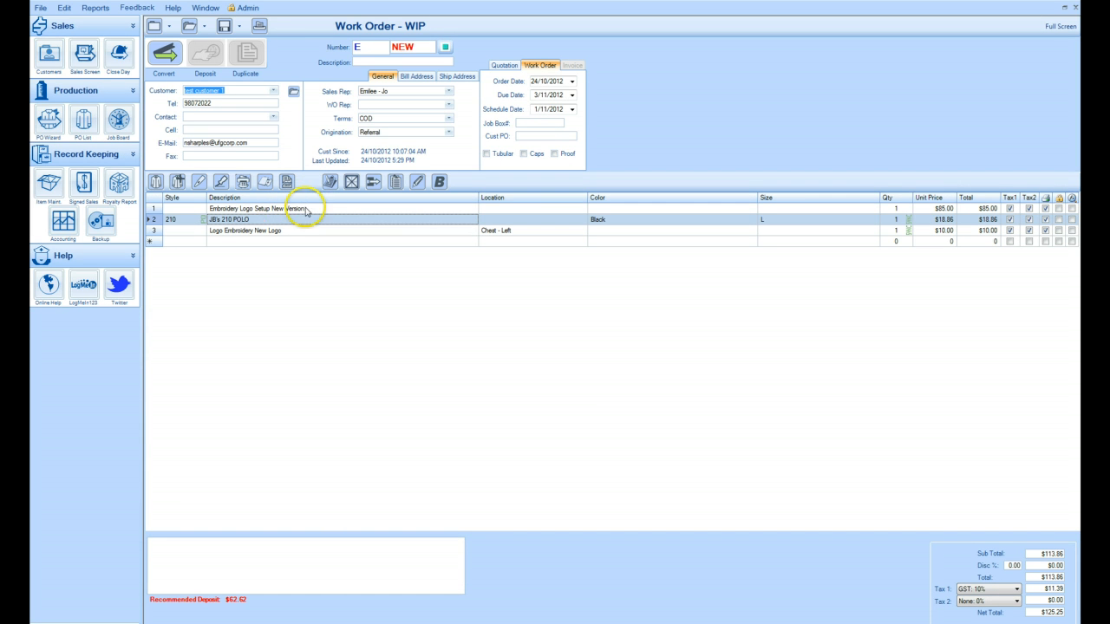
# Enter the order note "NEW LOGO PLEASE DO NOT USE OLD VERSION!!!!!!!!" in the notes box.
pyautogui.click(154, 555)
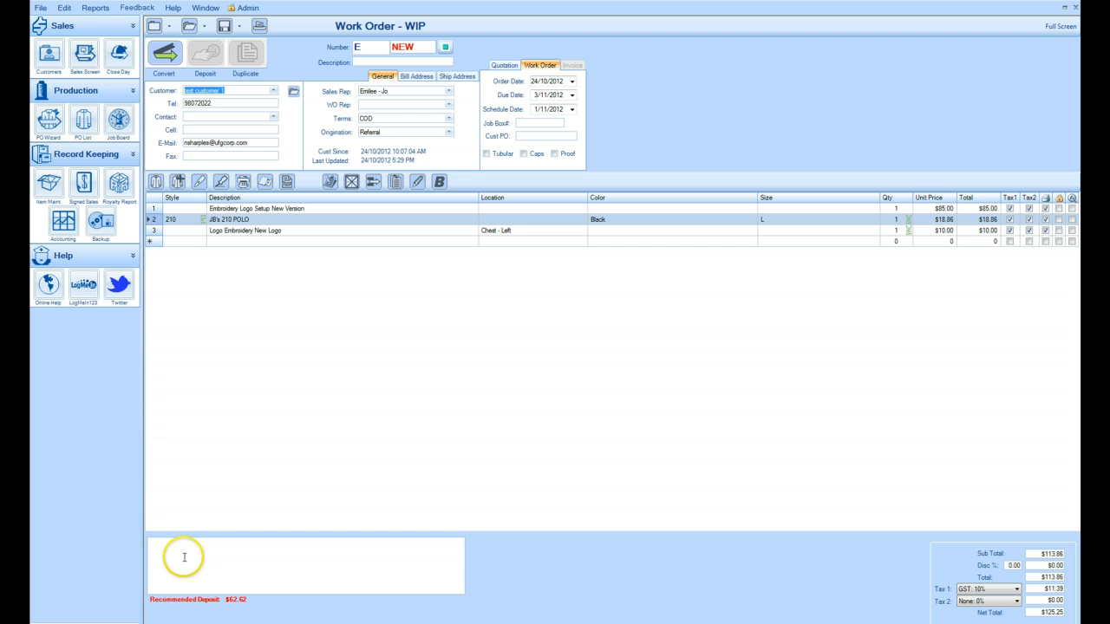
pyautogui.write('n')
pyautogui.write('NEW LOGO PLE')
pyautogui.write('ASE')
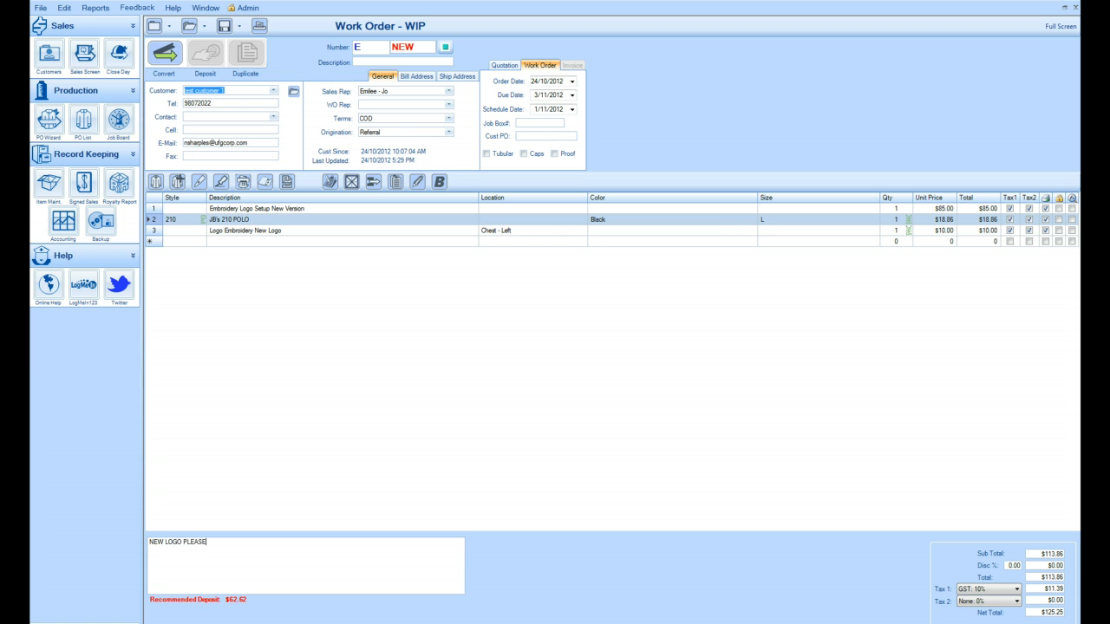
pyautogui.write(' DO NOT USE OLD VERSION!!!!!!!!')
pyautogui.click(546, 233)
# Enter "210 Polo new logo" as the work order's description.
pyautogui.click(360, 63)
pyautogui.write('210 pOLO')
pyautogui.press('BackSpace')
pyautogui.press('BackSpace')
pyautogui.press('BackSpace')
pyautogui.press('BackSpace')
pyautogui.write('Polo new logo')
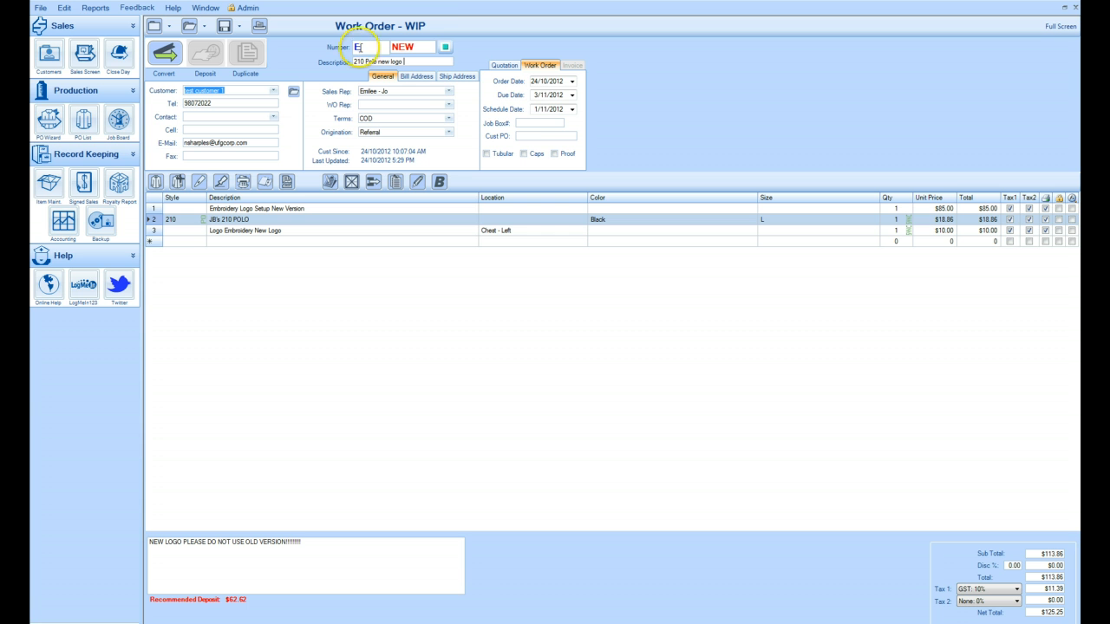
# Enter 2 as the work order's job box number.
pyautogui.click(529, 124)
pyautogui.write('2')
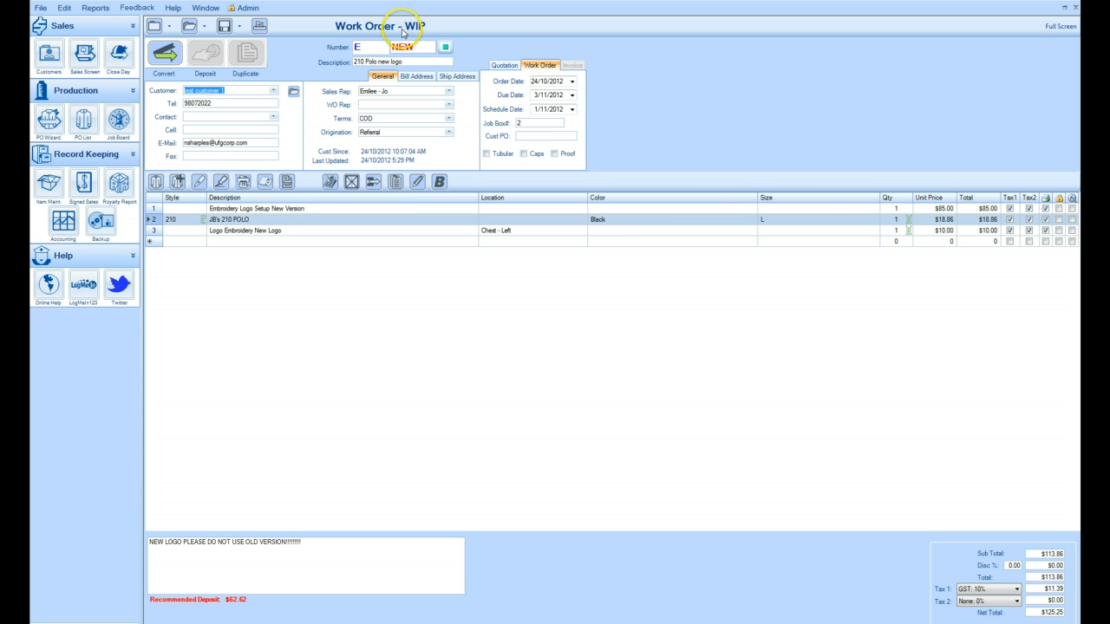
# Set the work order's due date to 5/11/2012 and its schedule date to 2/11/2012.
pyautogui.click(572, 94)
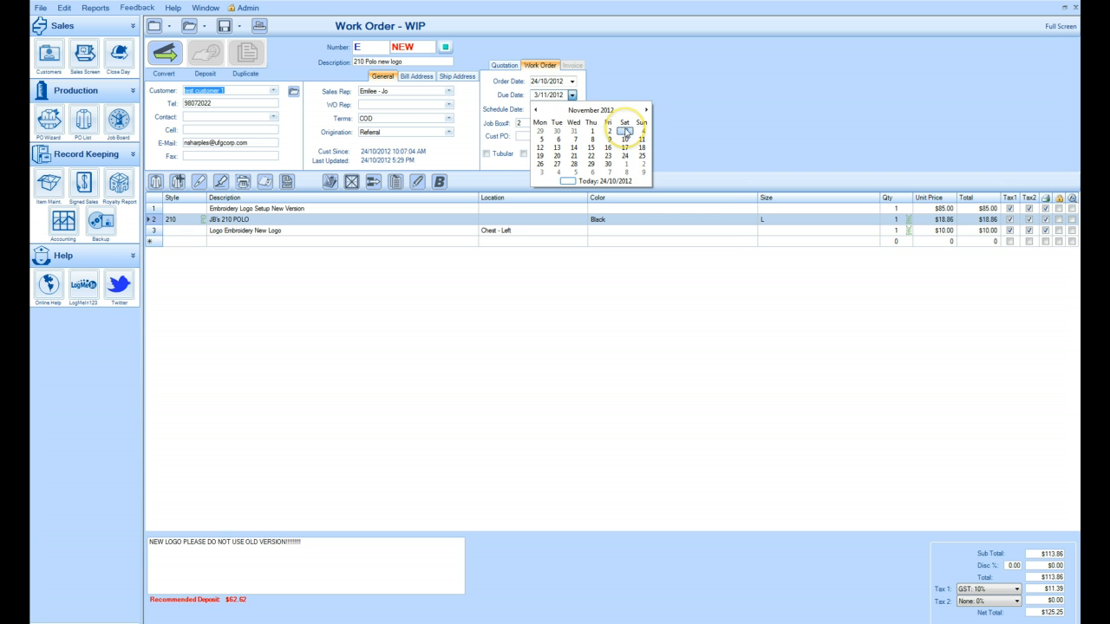
pyautogui.click(541, 139)
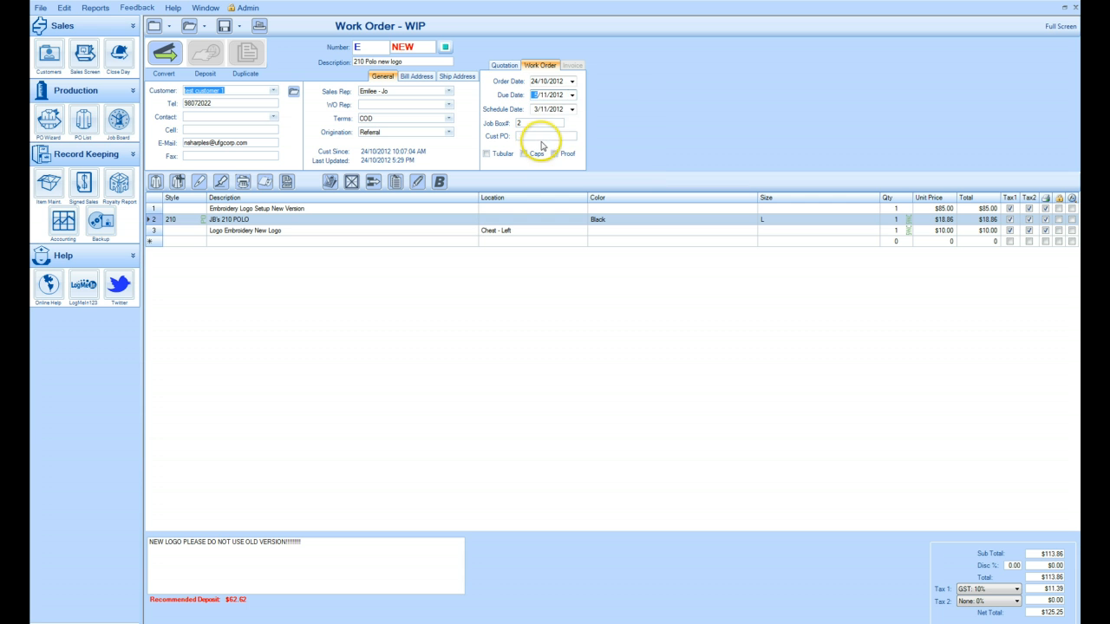
pyautogui.click(572, 110)
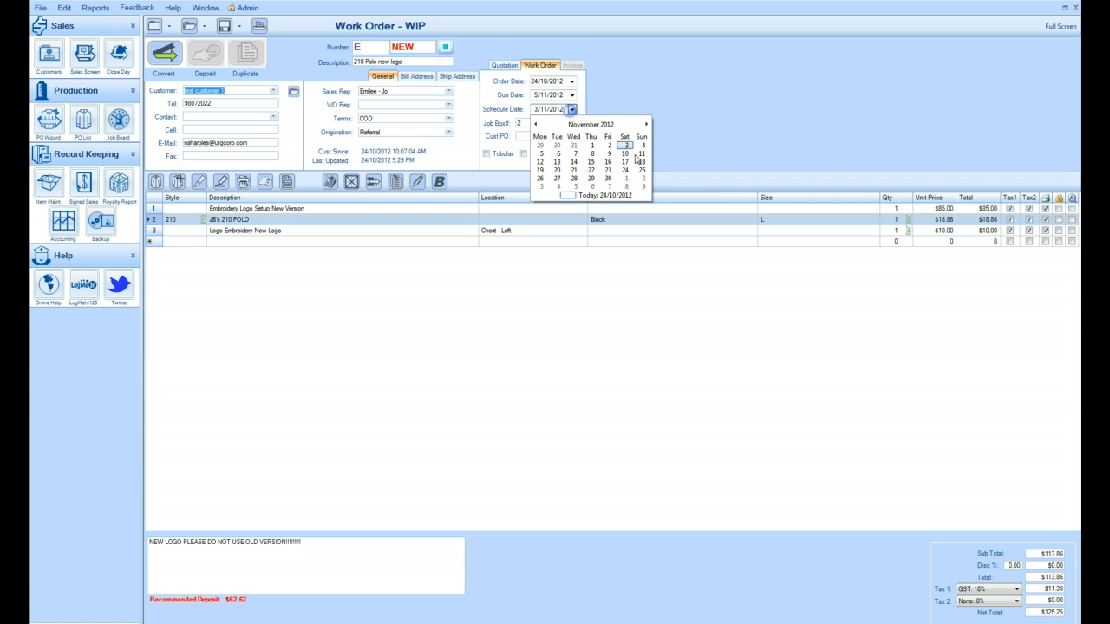
pyautogui.click(611, 144)
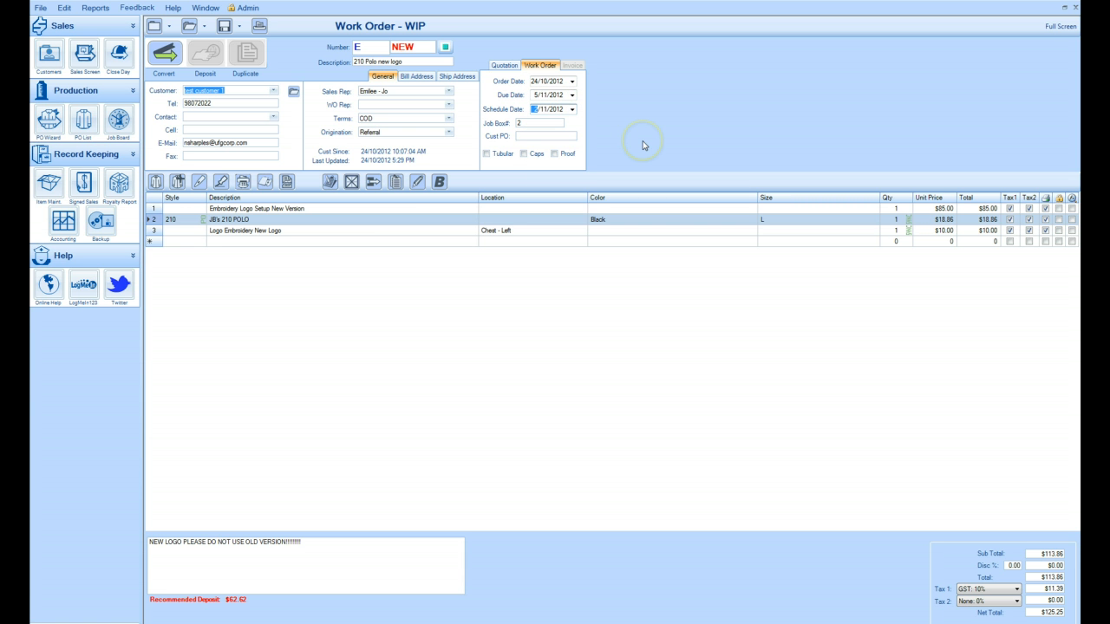
# Mark the work order as Tubular and as requiring a Proof.
pyautogui.click(534, 137)
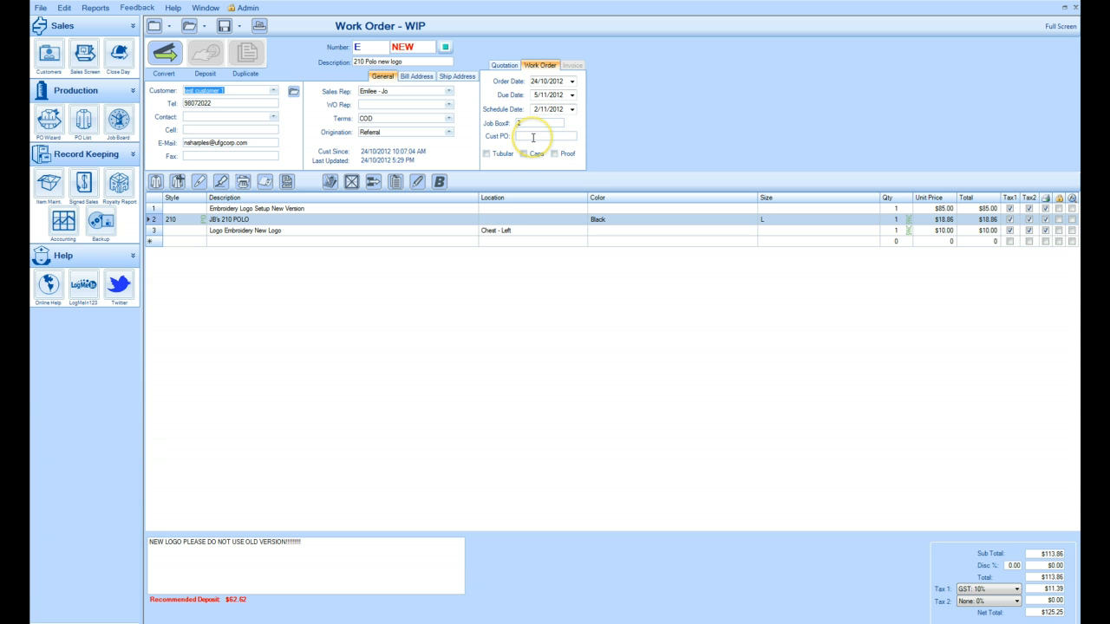
pyautogui.click(486, 154)
pyautogui.click(555, 153)
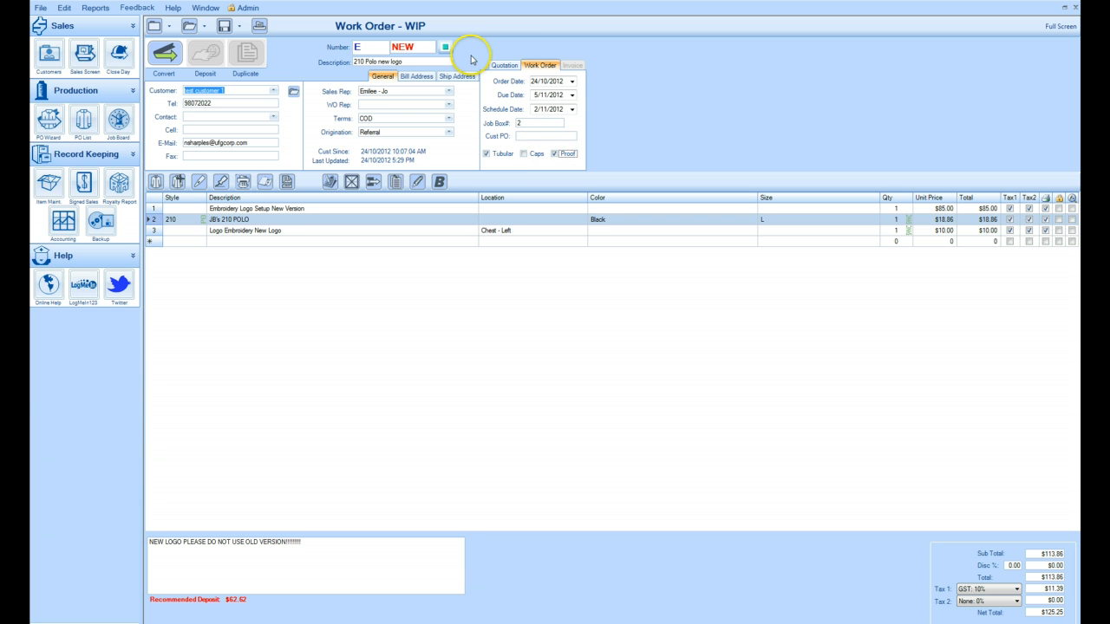
# Flag the work order as urgent with the "Urgent - YES!" option.
pyautogui.click(445, 47)
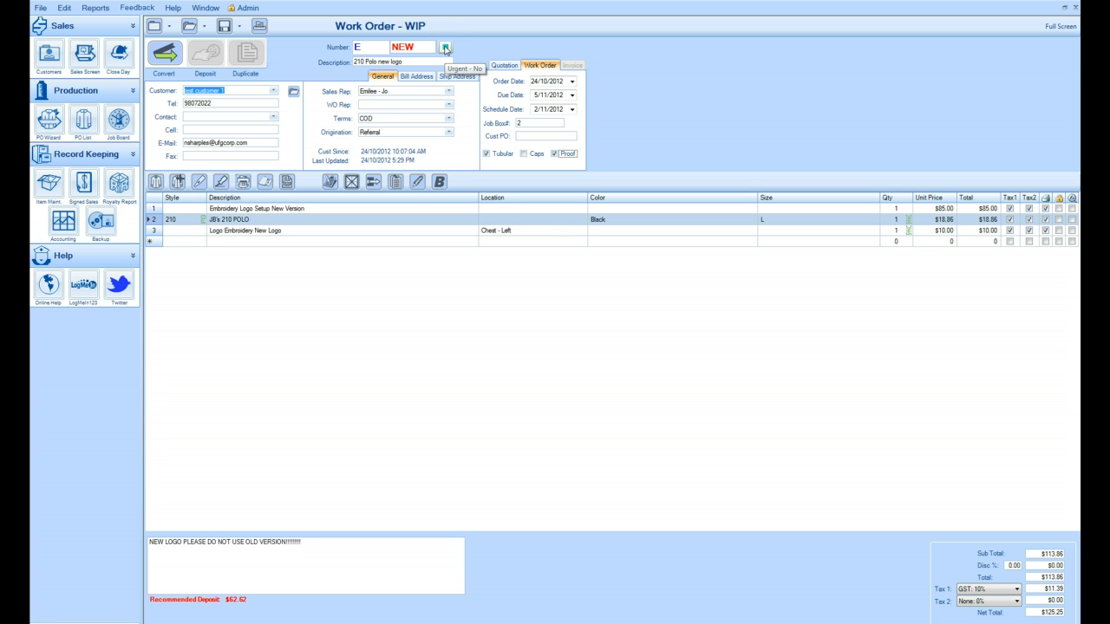
pyautogui.click(445, 49)
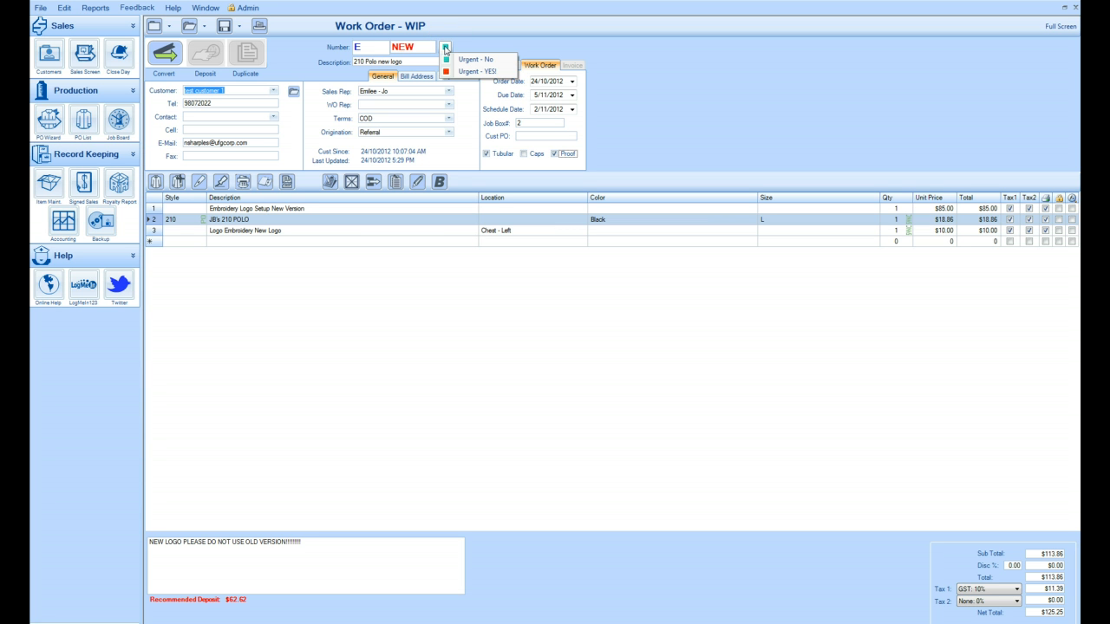
pyautogui.click(448, 74)
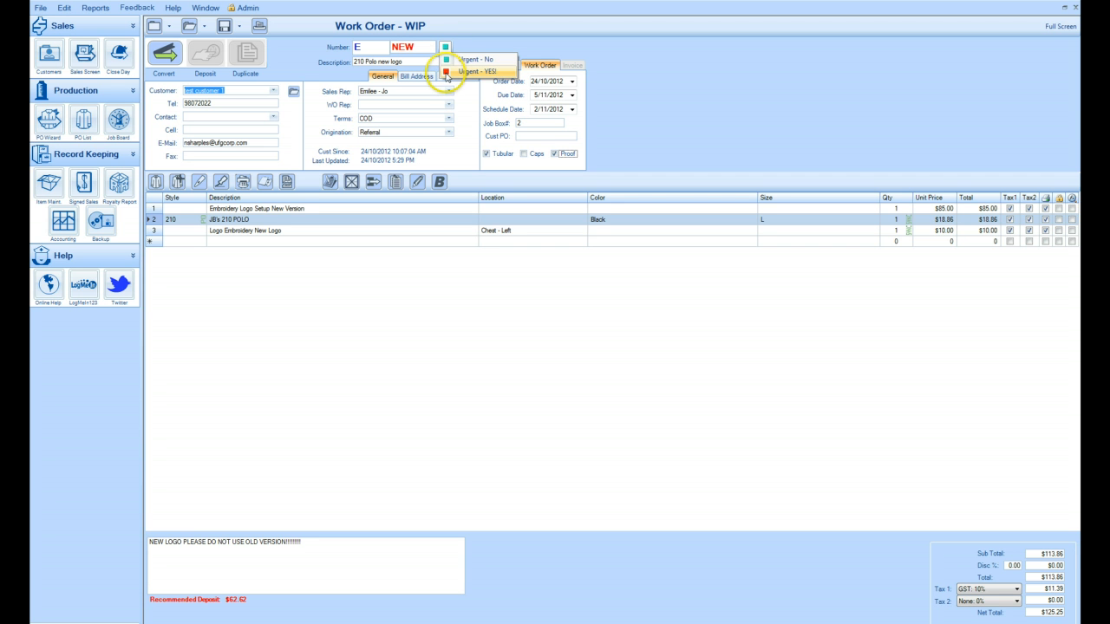
pyautogui.click(448, 74)
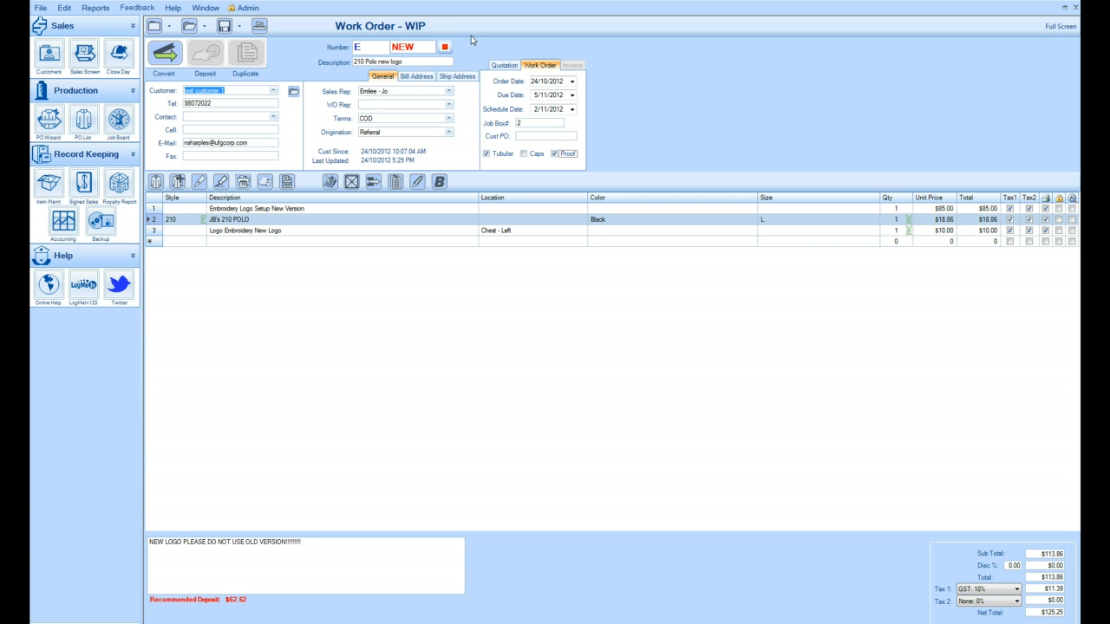
pyautogui.click(472, 36)
# Save the new work order.
pyautogui.click(207, 62)
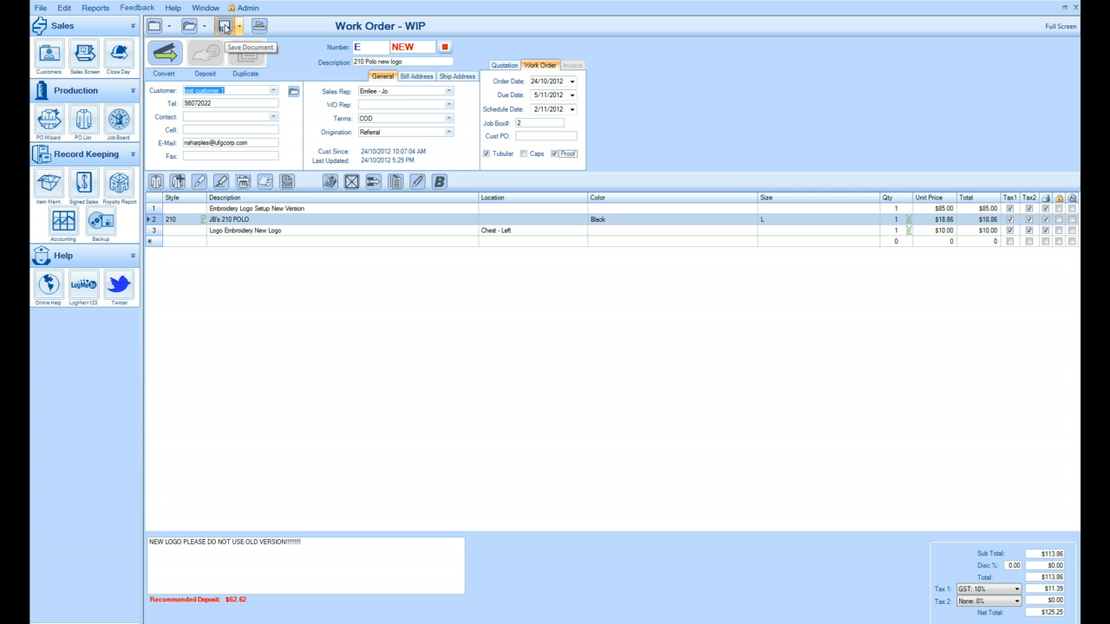
pyautogui.click(224, 27)
# Start a new deposit on the work order for the amount 62.62 with CC as the payment type.
pyautogui.click(207, 53)
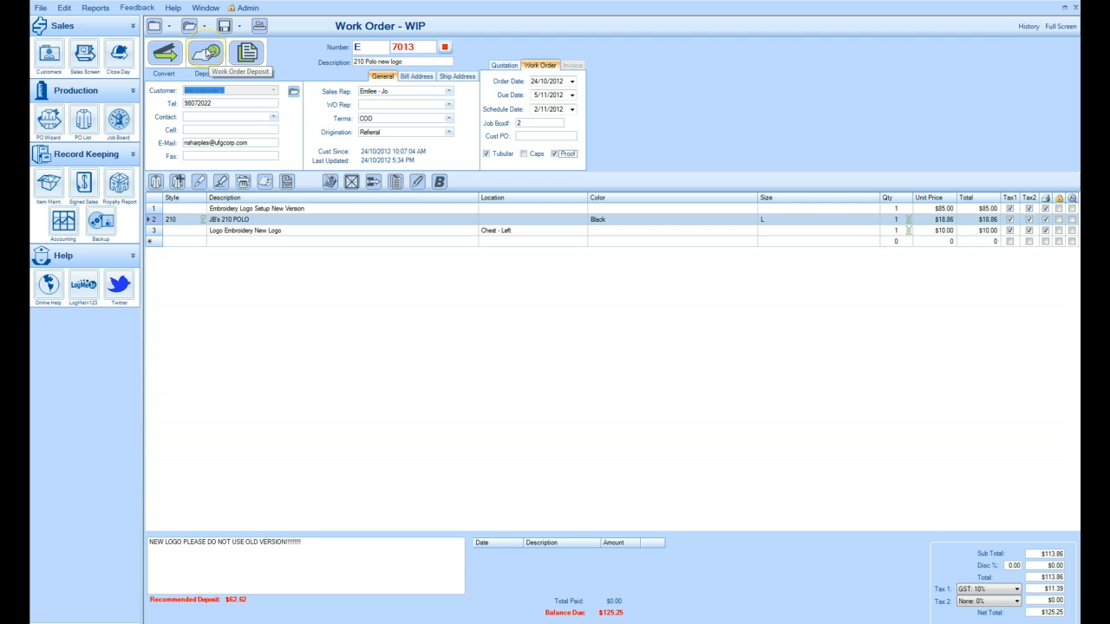
pyautogui.click(208, 53)
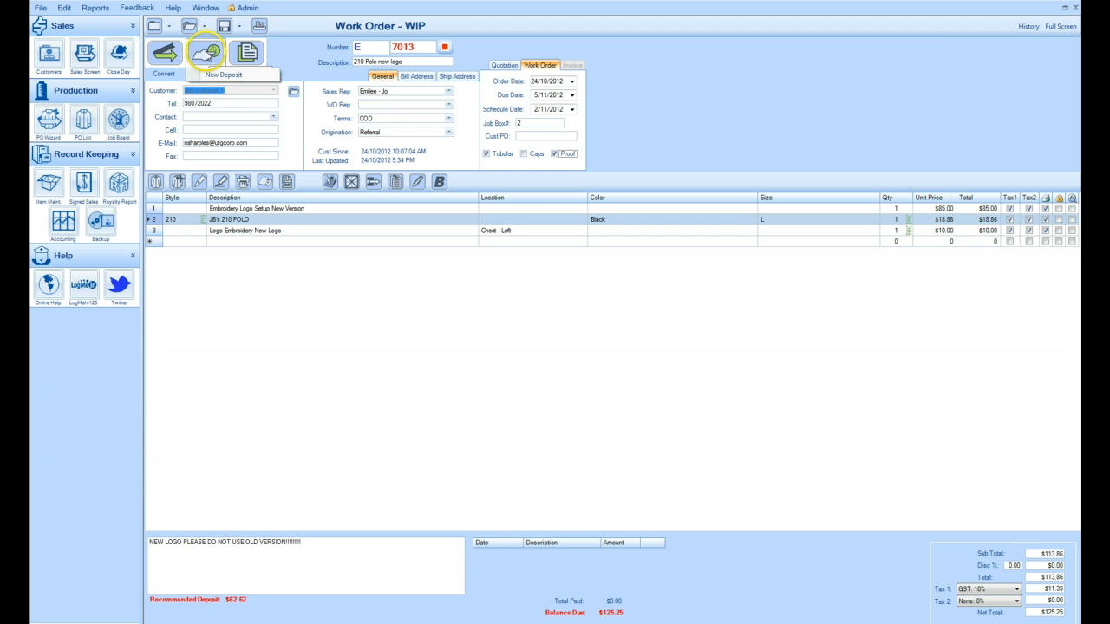
pyautogui.click(221, 77)
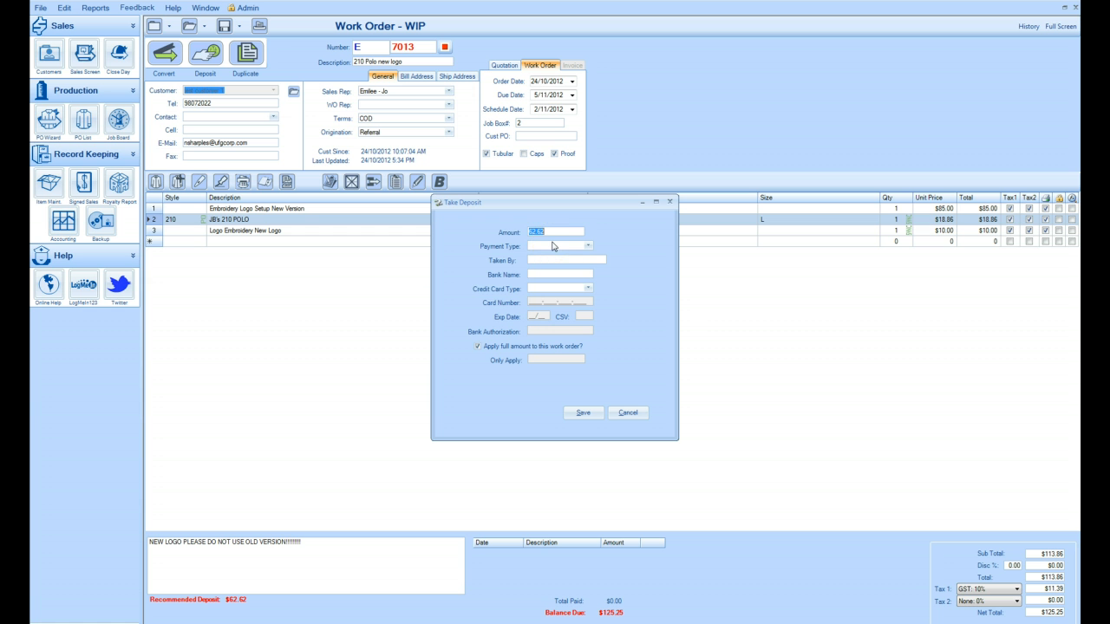
pyautogui.click(555, 232)
pyautogui.click(588, 246)
pyautogui.click(555, 263)
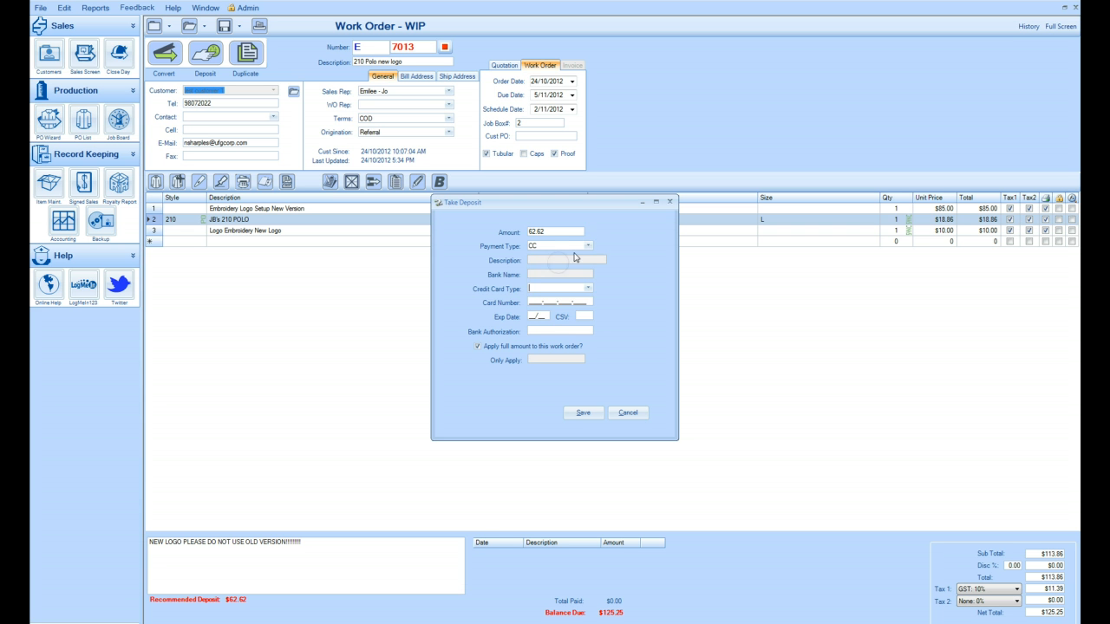
pyautogui.click(587, 248)
pyautogui.click(587, 248)
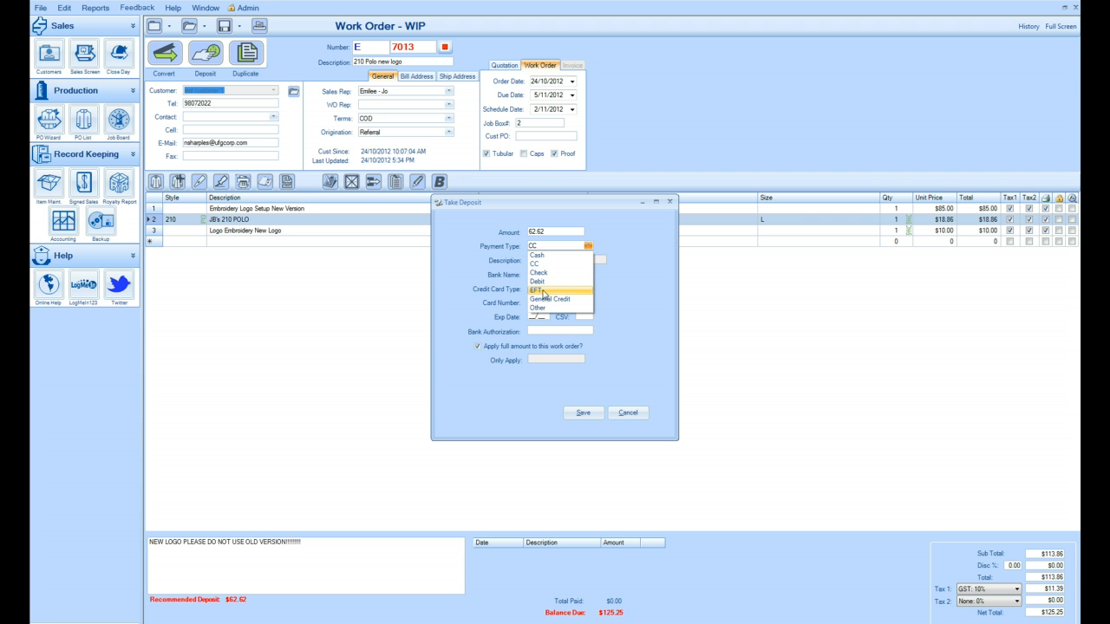
pyautogui.click(538, 265)
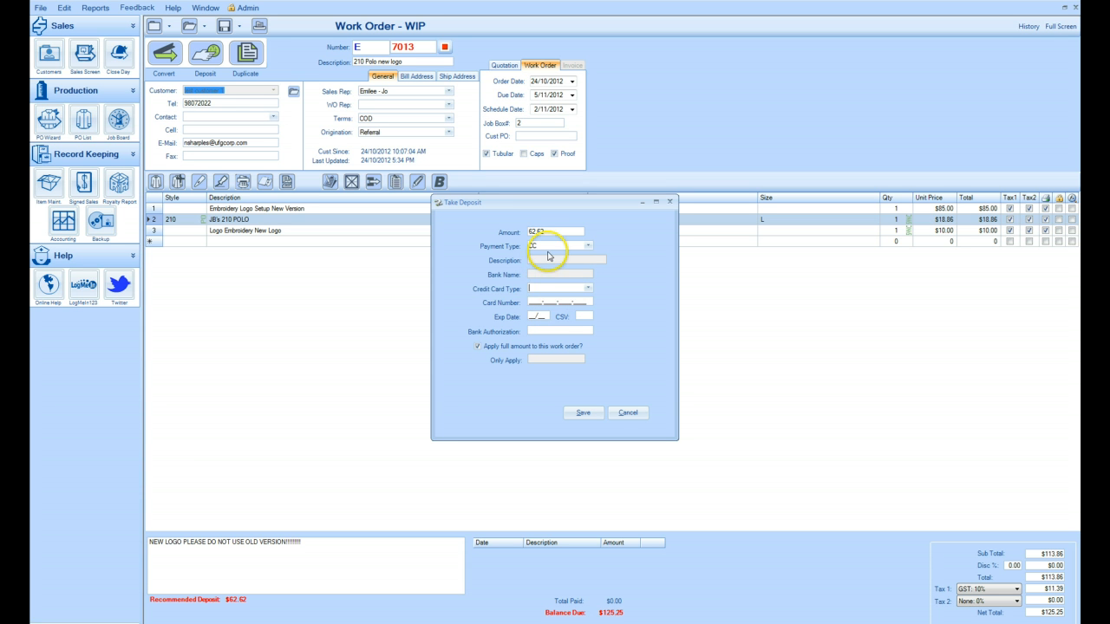
# Choose Visa as the deposit's credit card type and save the deposit.
pyautogui.click(588, 289)
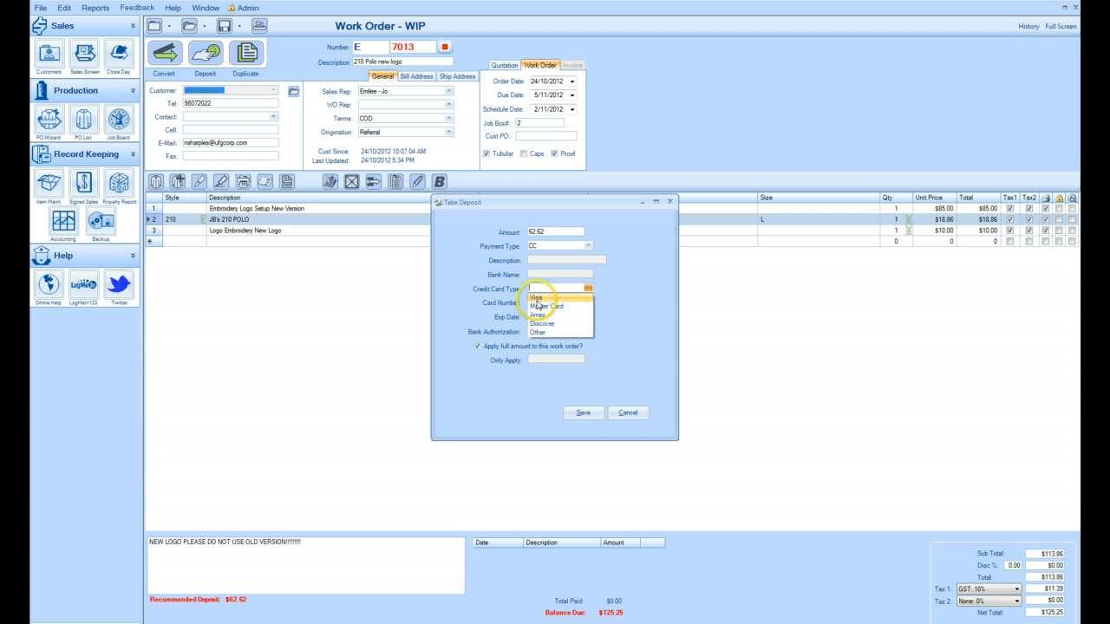
pyautogui.click(537, 300)
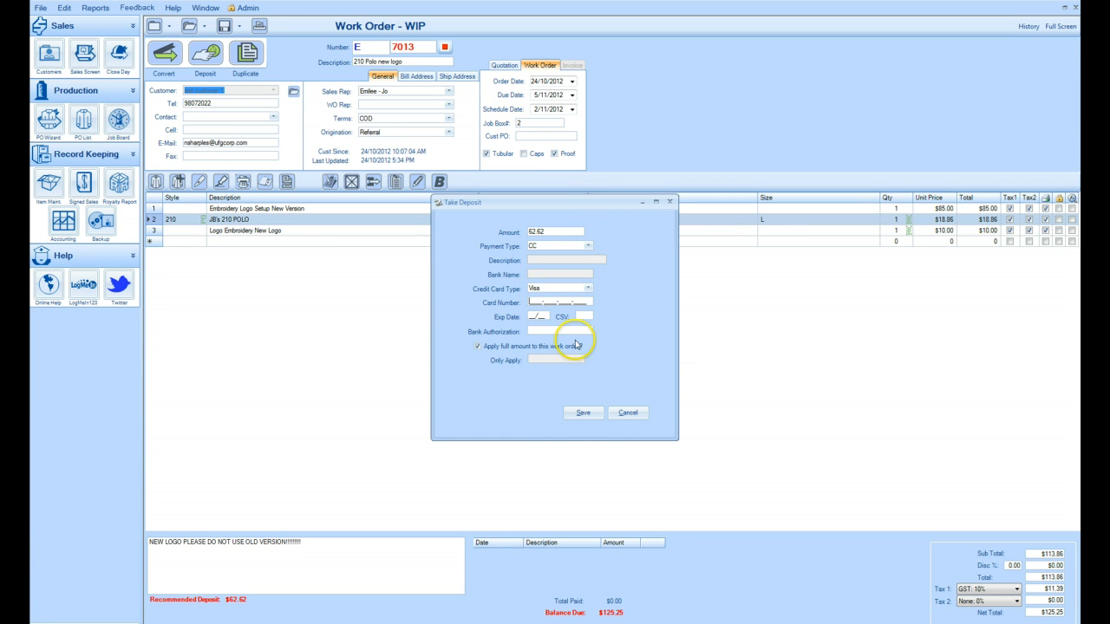
pyautogui.click(578, 415)
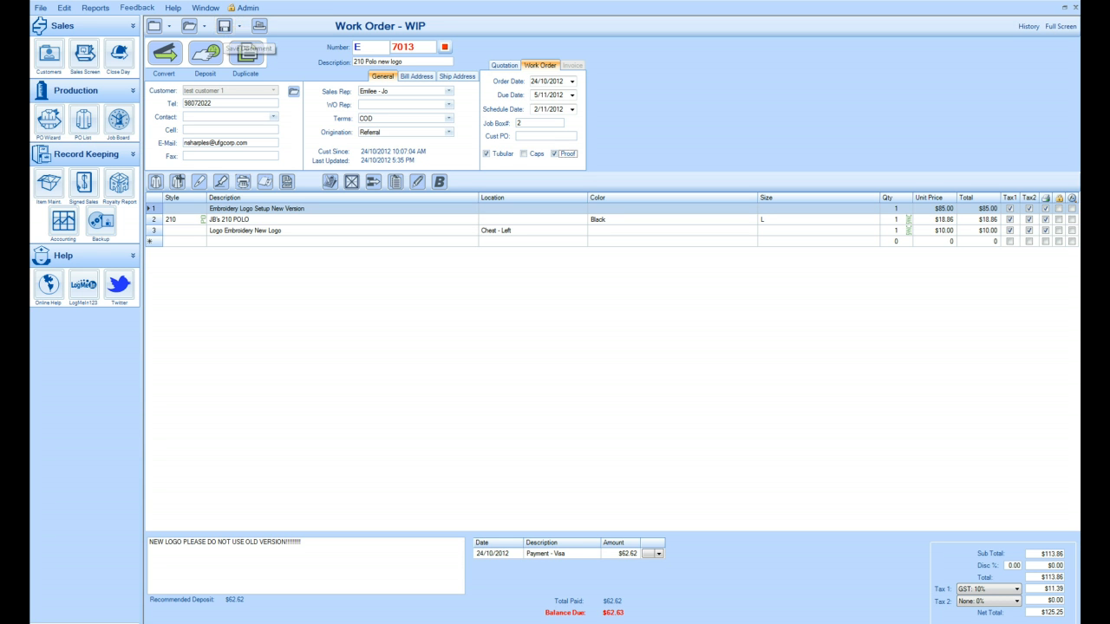
# Print the production copy of the work order and save the document.
pyautogui.click(259, 25)
pyautogui.click(260, 31)
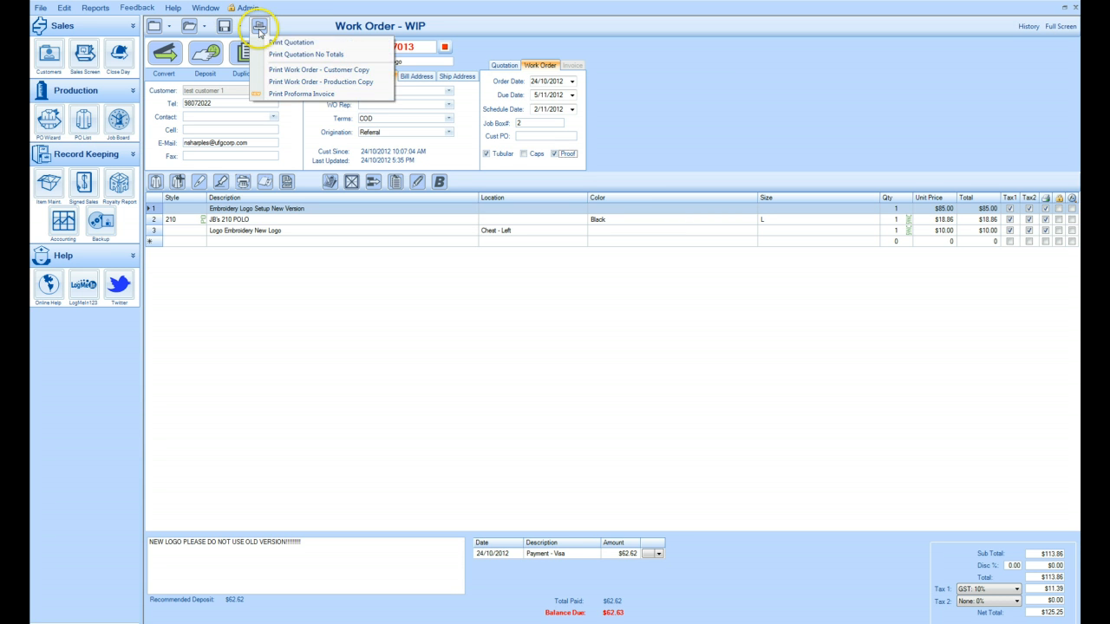
pyautogui.click(292, 83)
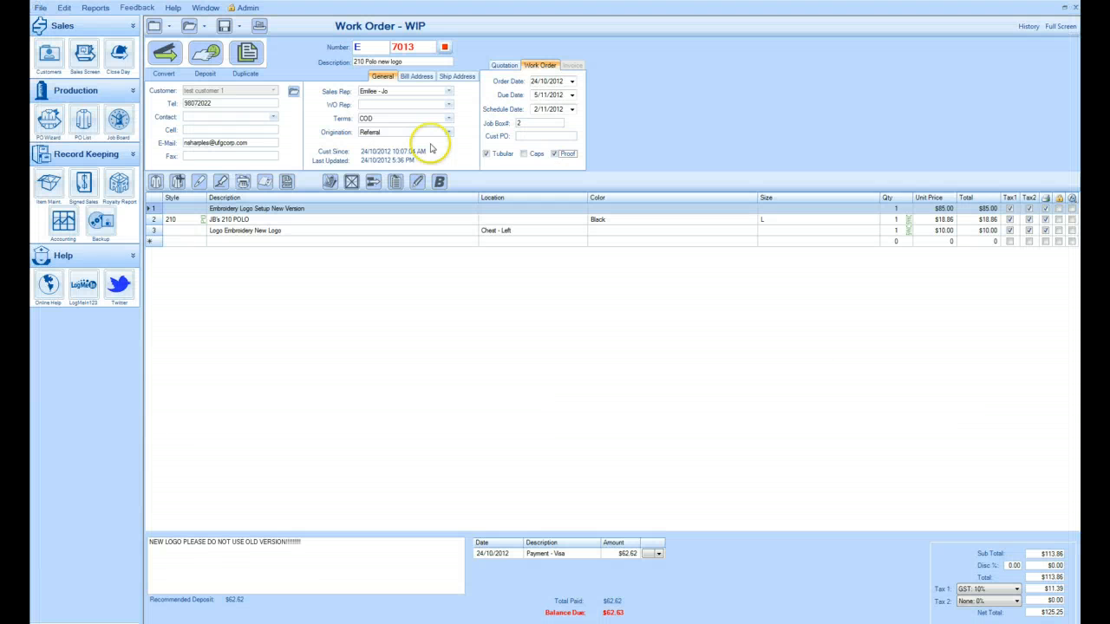
pyautogui.click(224, 27)
# View the recent "210 Polo" work order of test customer 1 and open that customer's earlier "210 Polo New Logo" work order.
pyautogui.click(205, 28)
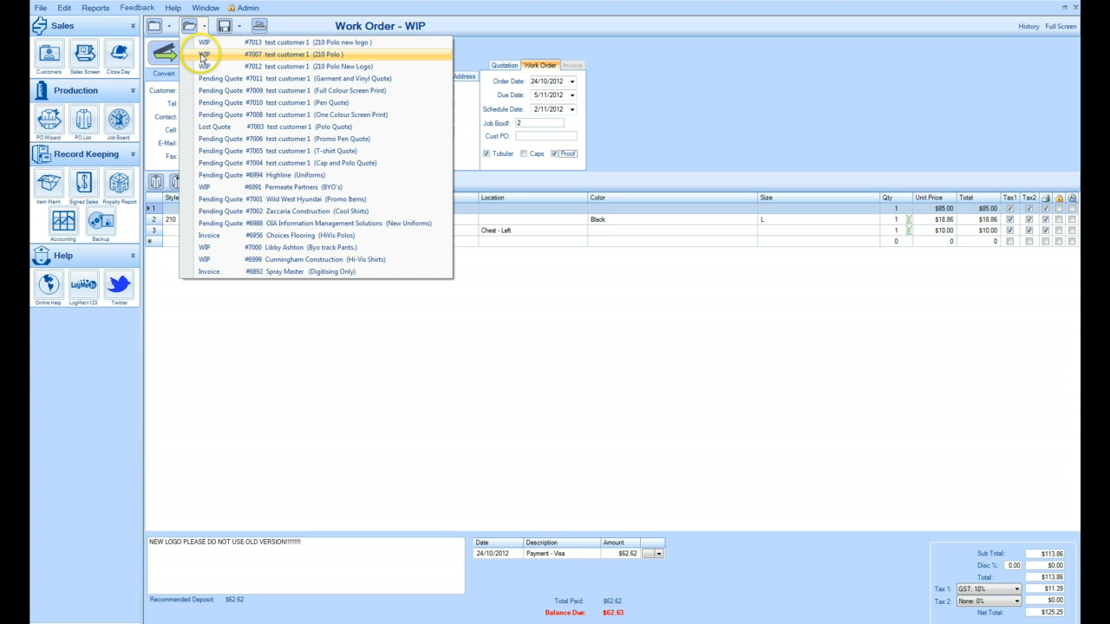
pyautogui.click(202, 57)
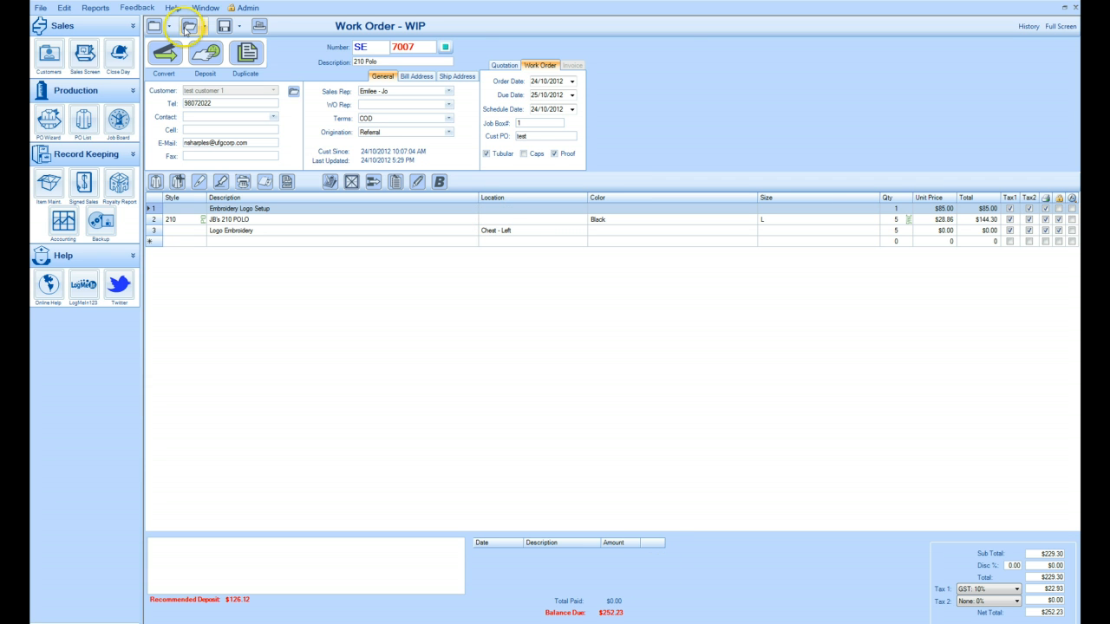
pyautogui.click(205, 27)
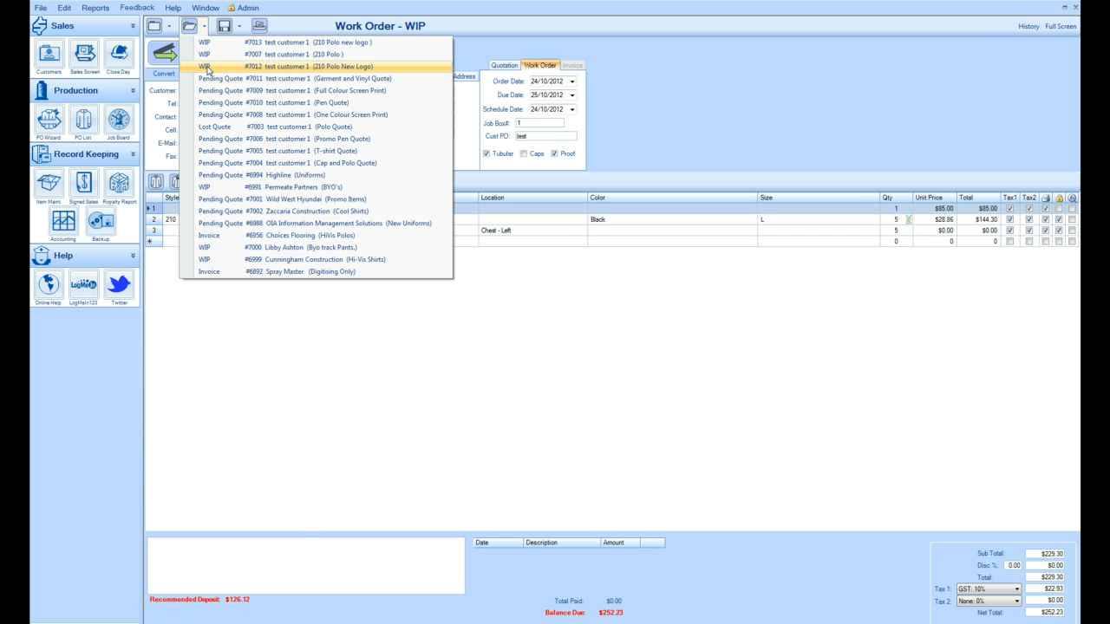
pyautogui.click(207, 67)
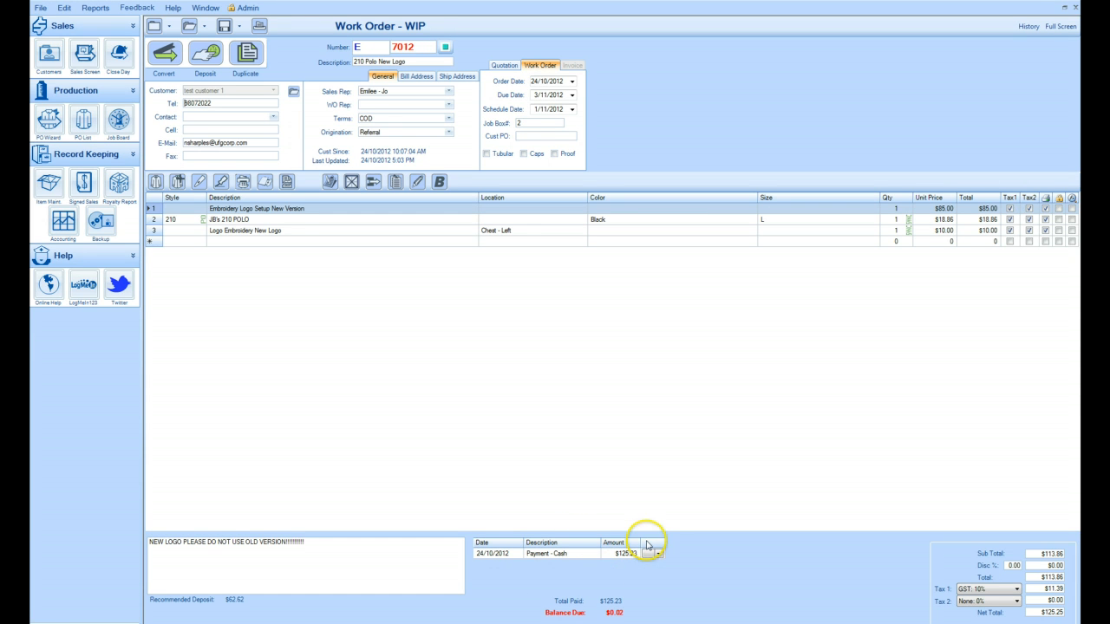
# Void the entire cash payment recorded on the "210 Polo New Logo" work order.
pyautogui.click(657, 555)
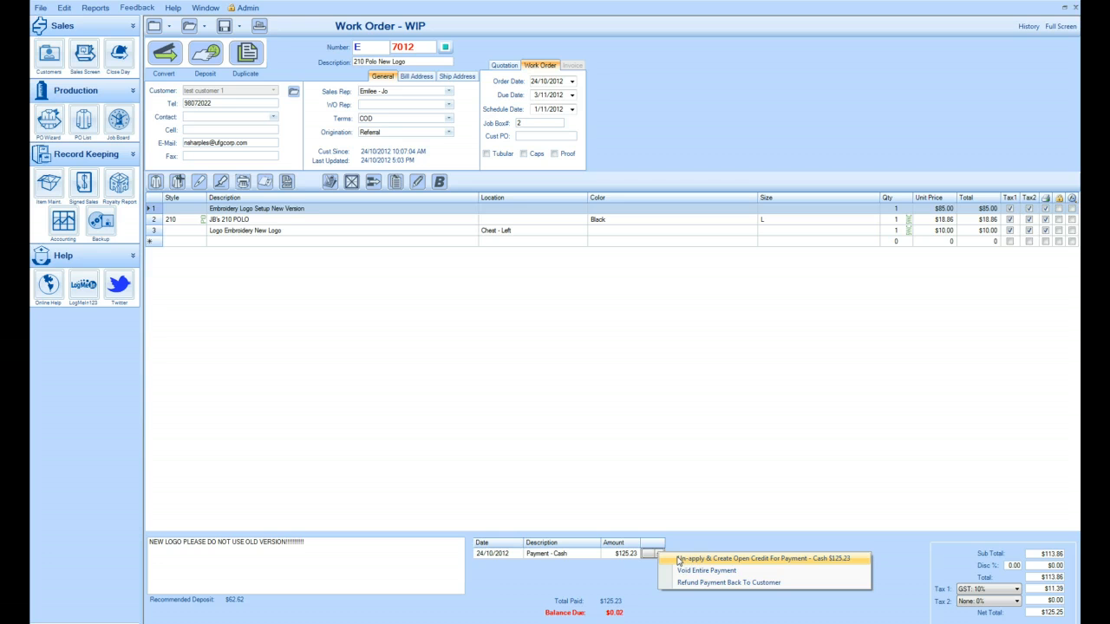
pyautogui.click(688, 570)
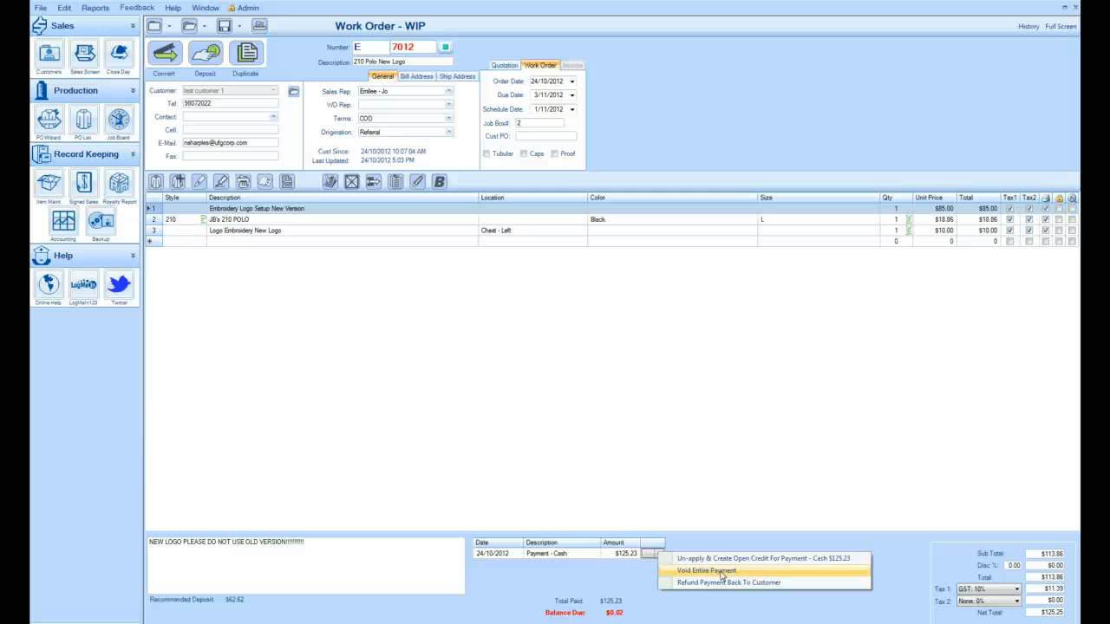
pyautogui.click(539, 559)
pyautogui.click(659, 553)
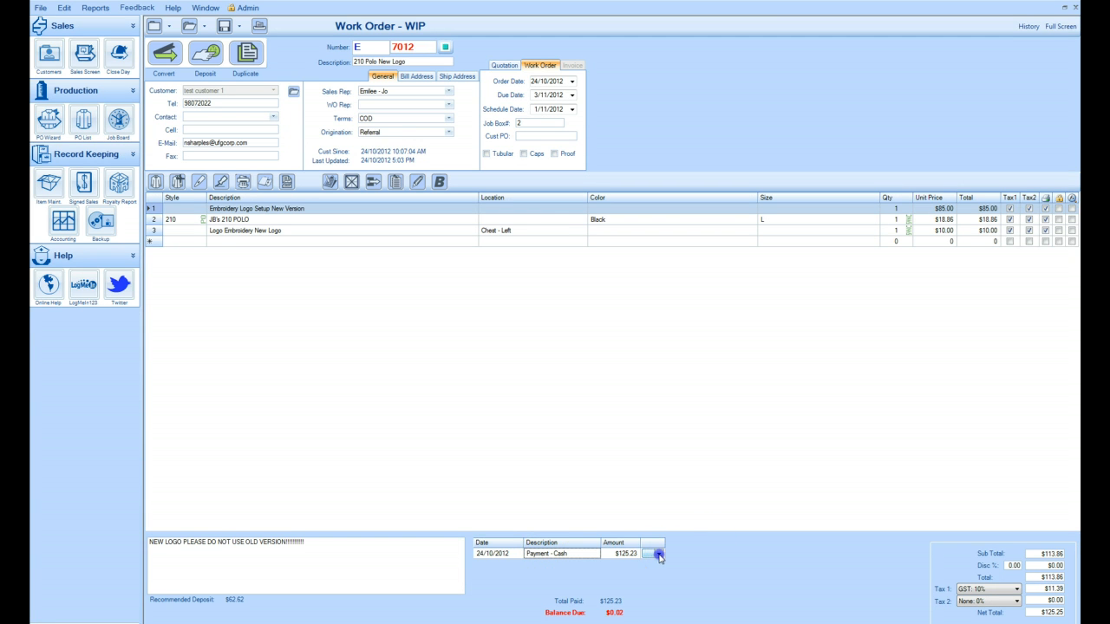
pyautogui.click(686, 574)
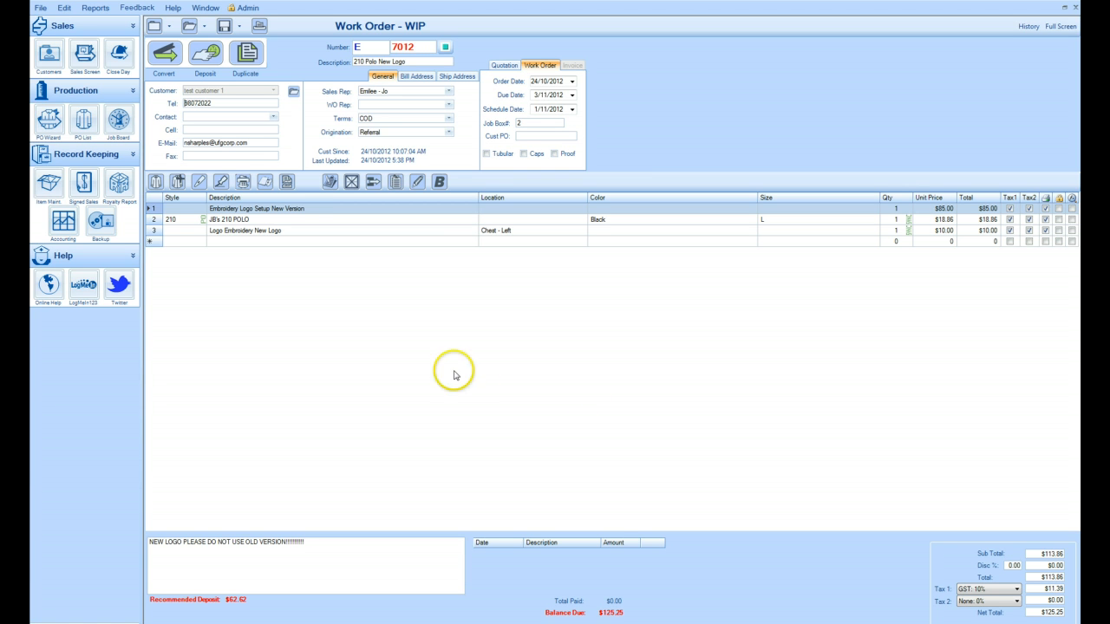
# Record a new cash deposit of 125.25 on the work order, filling in the name of the person who took it.
pyautogui.click(214, 76)
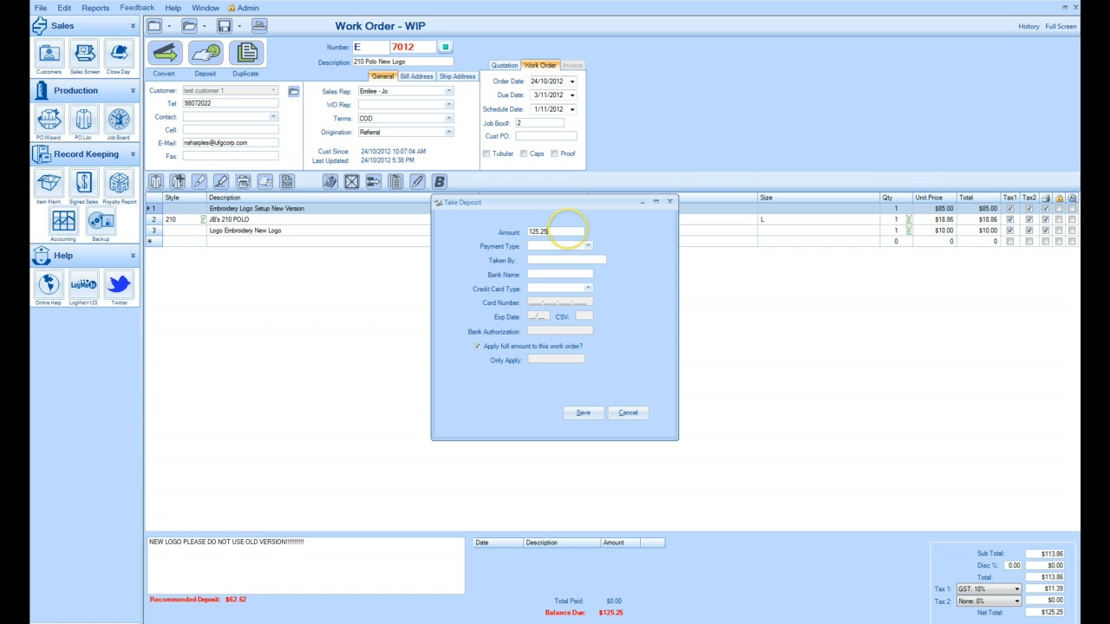
pyautogui.click(588, 246)
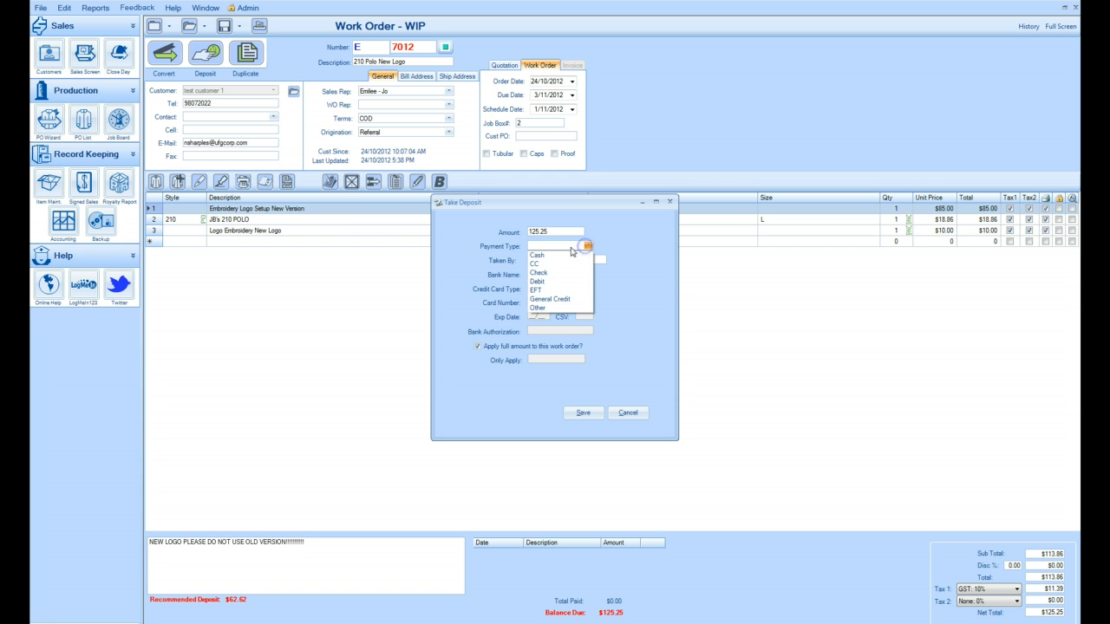
pyautogui.click(545, 255)
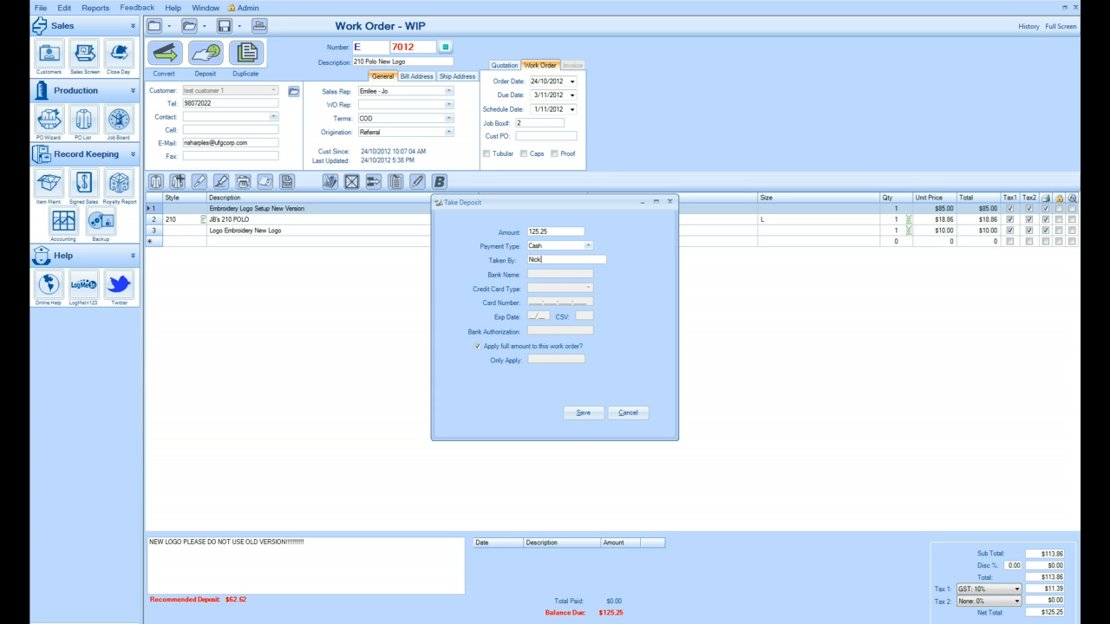
pyautogui.click(583, 413)
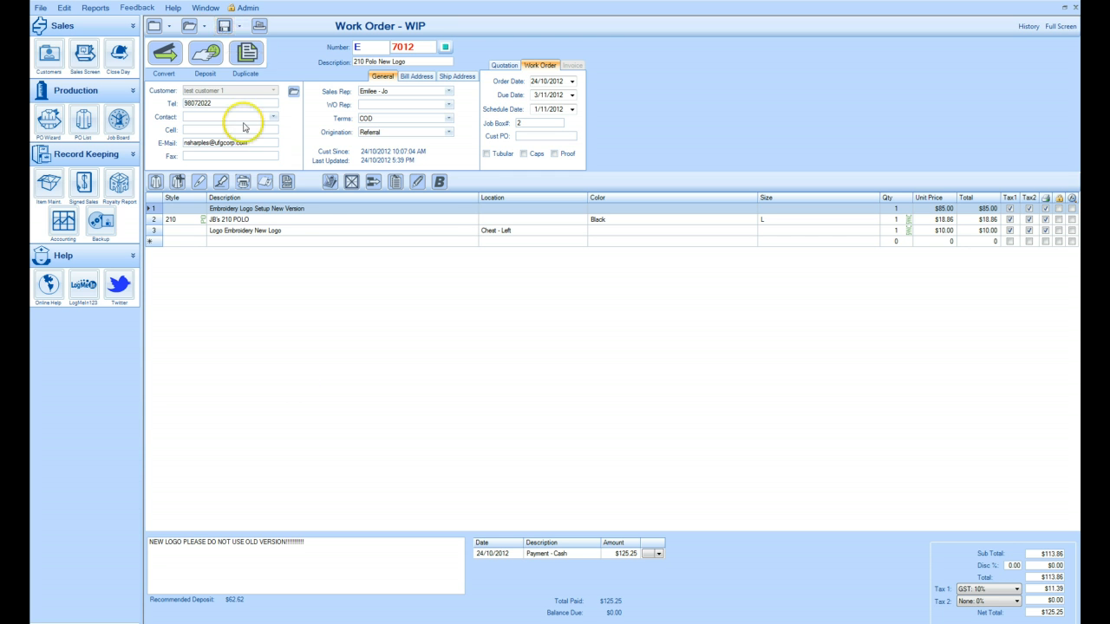
# Open the recent Permeate Partners "BYO's" work order and un-apply its Master Card payment, turning it into open credit.
pyautogui.click(202, 32)
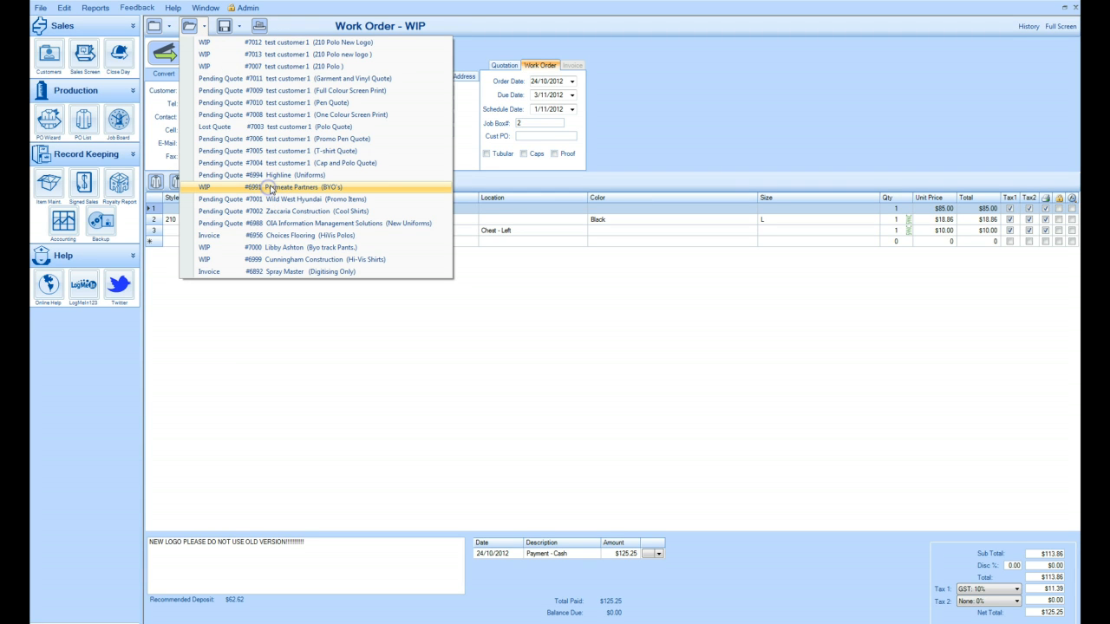
pyautogui.click(271, 187)
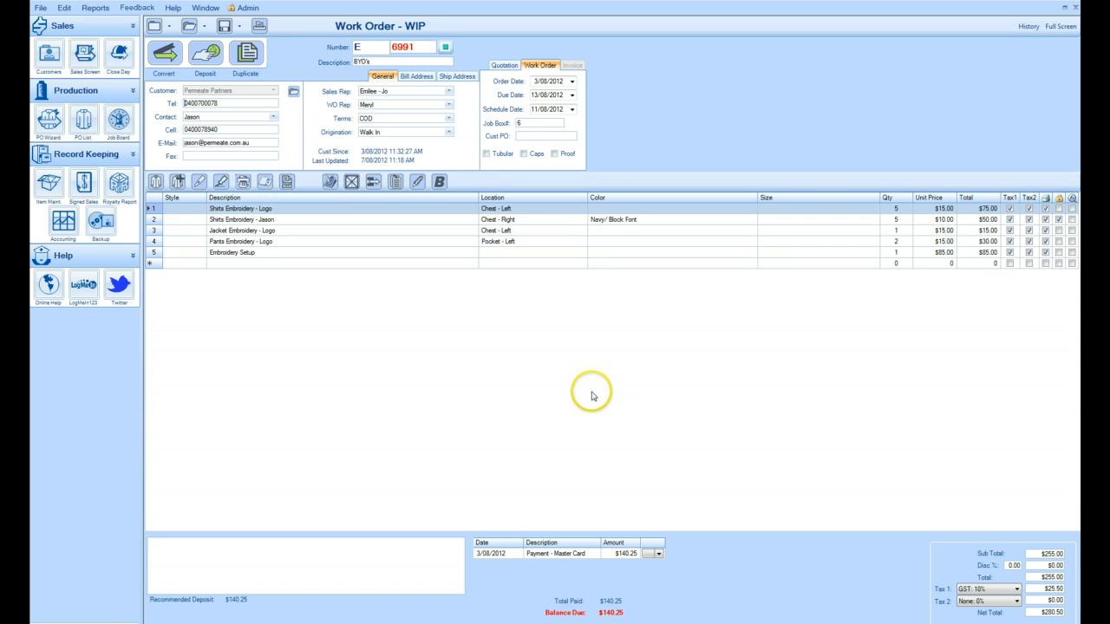
pyautogui.click(658, 554)
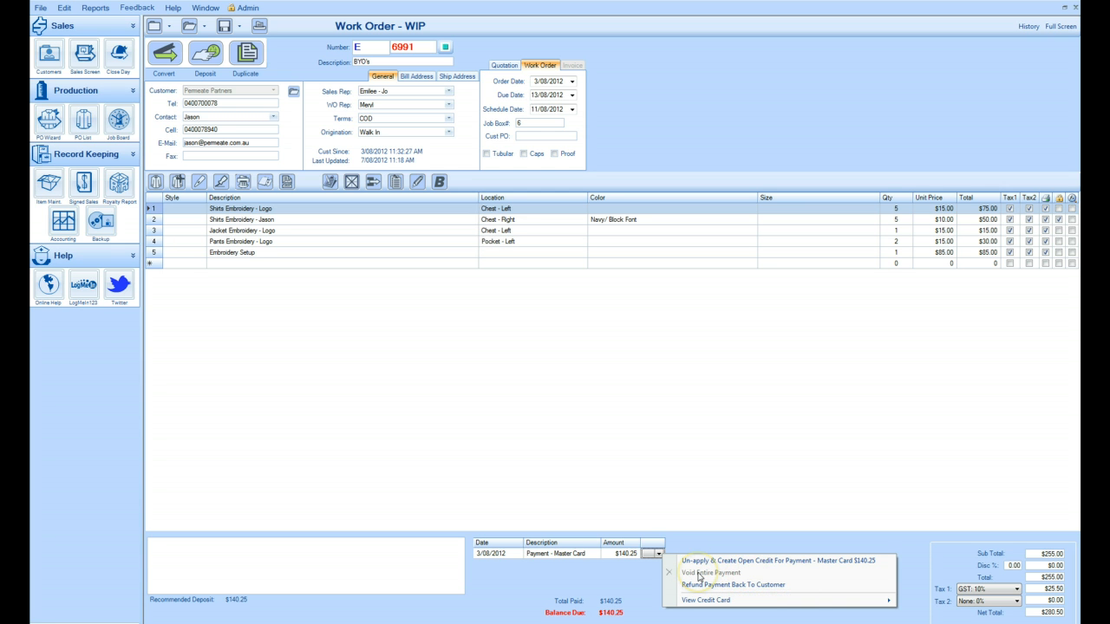
pyautogui.click(774, 562)
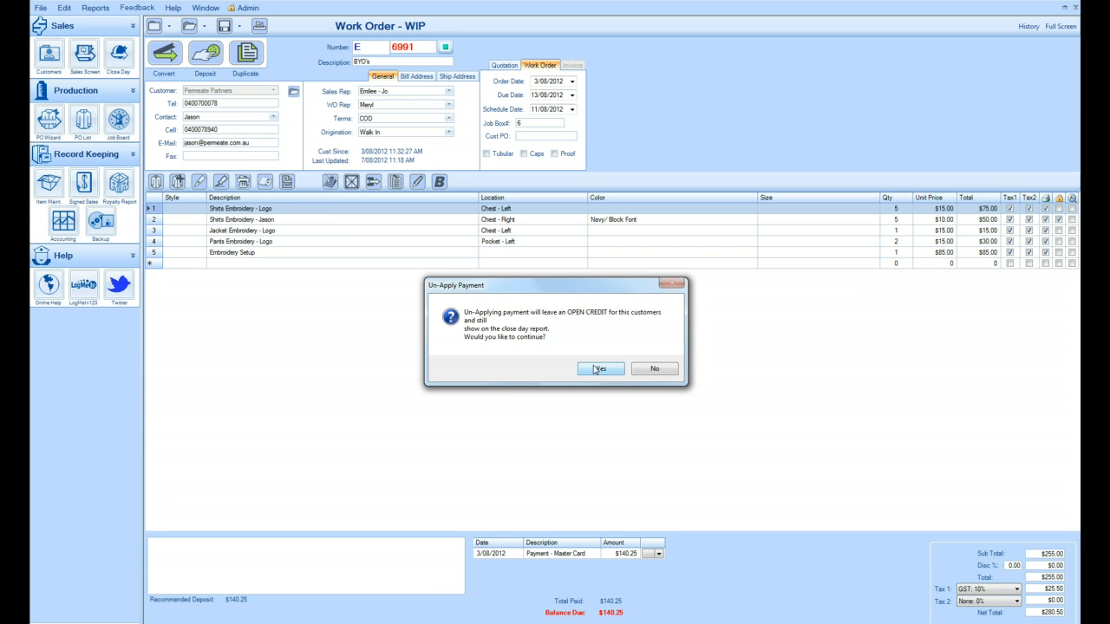
pyautogui.click(597, 368)
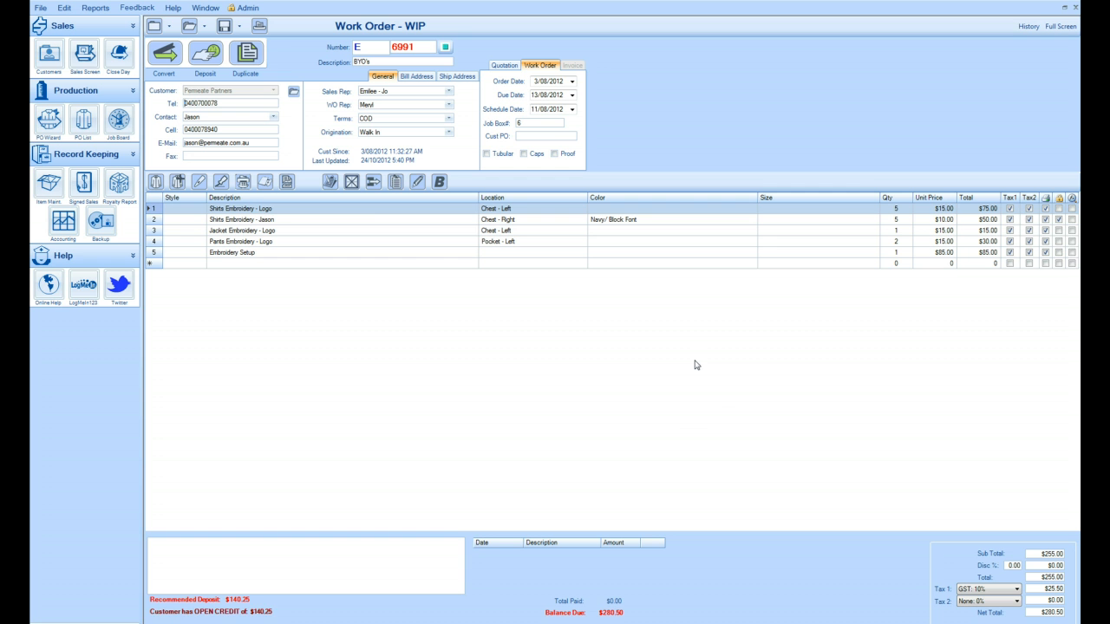
# Apply 100 of the customer's Master Card open credit to the "BYO's" work order as a deposit.
pyautogui.click(213, 60)
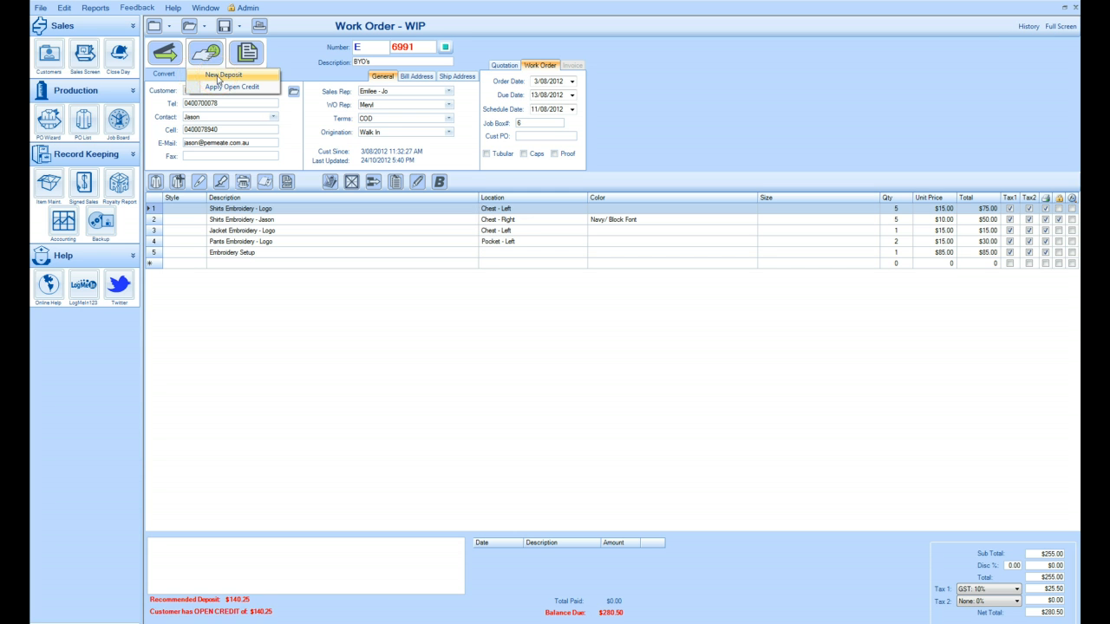
pyautogui.click(218, 78)
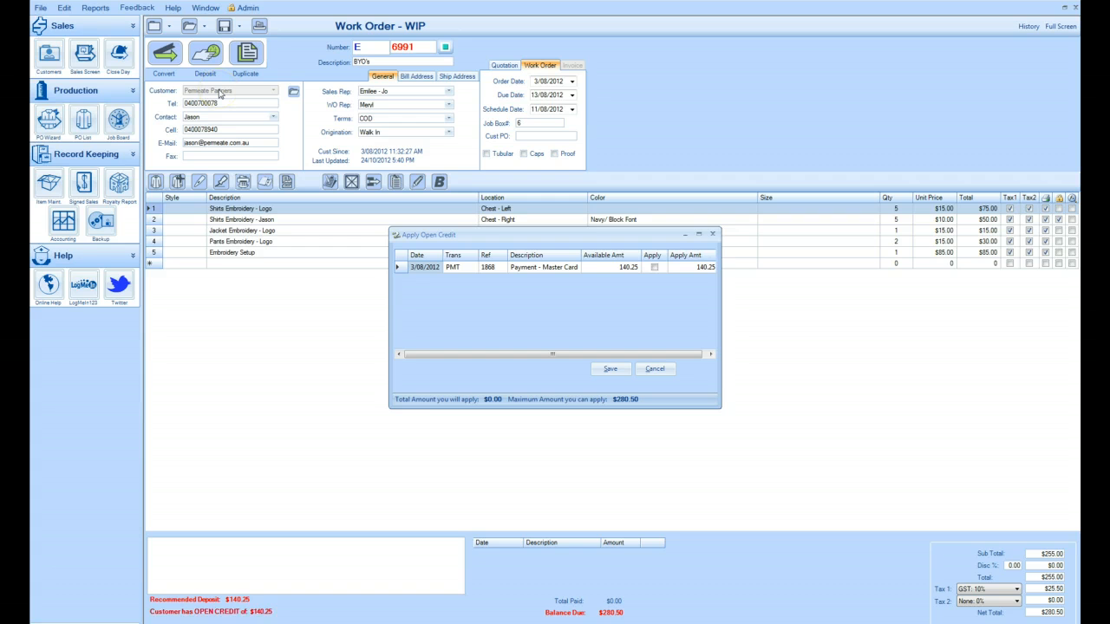
pyautogui.click(654, 267)
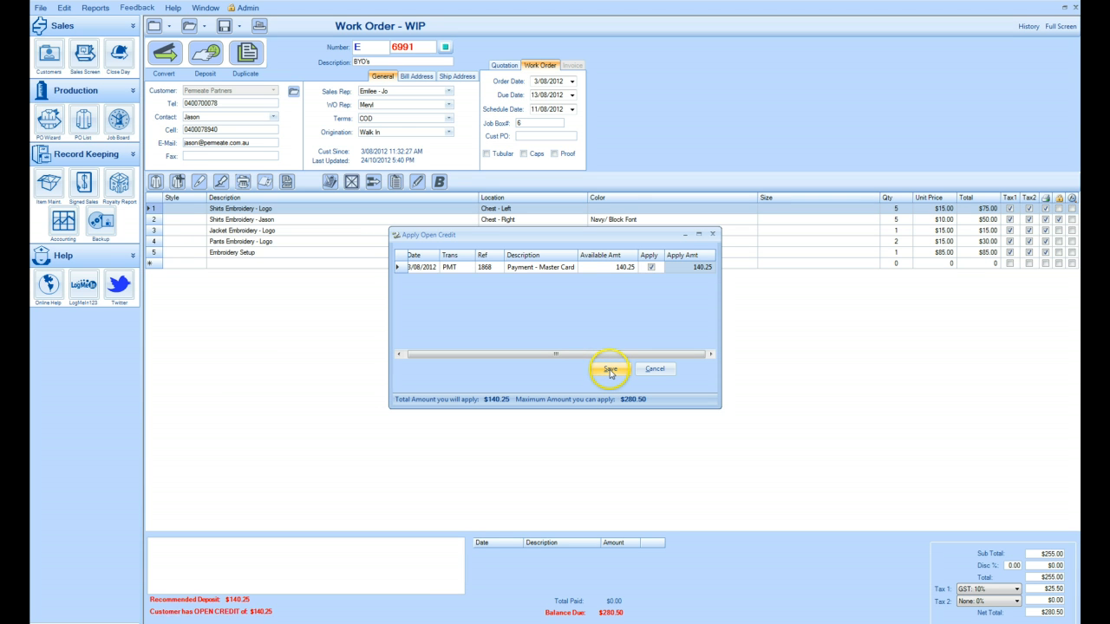
pyautogui.click(689, 269)
pyautogui.click(701, 272)
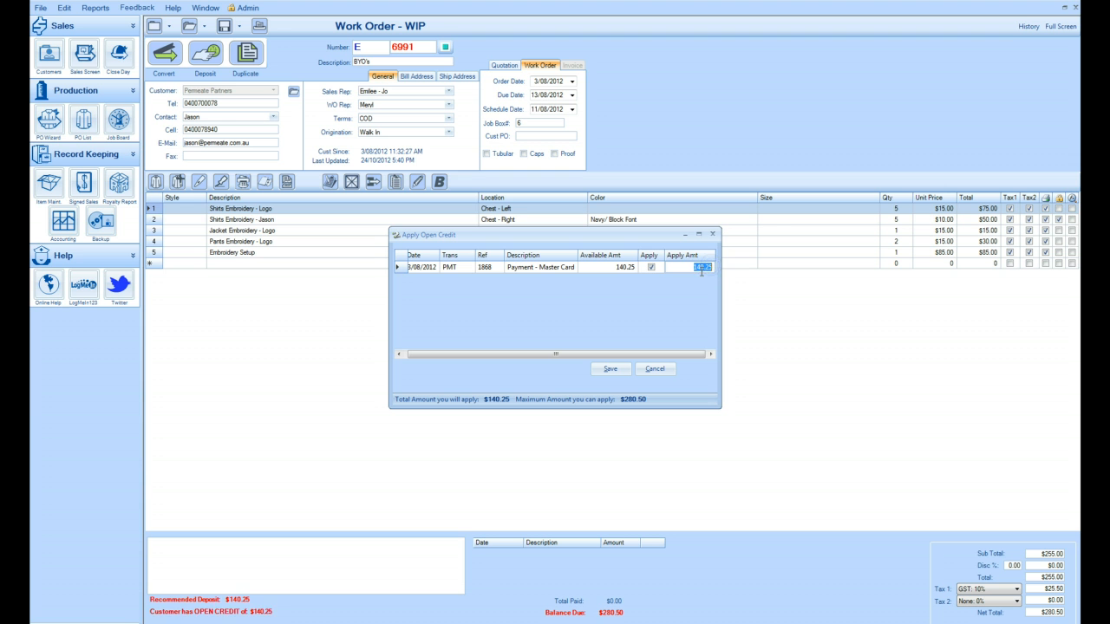
pyautogui.write('100')
pyautogui.click(610, 370)
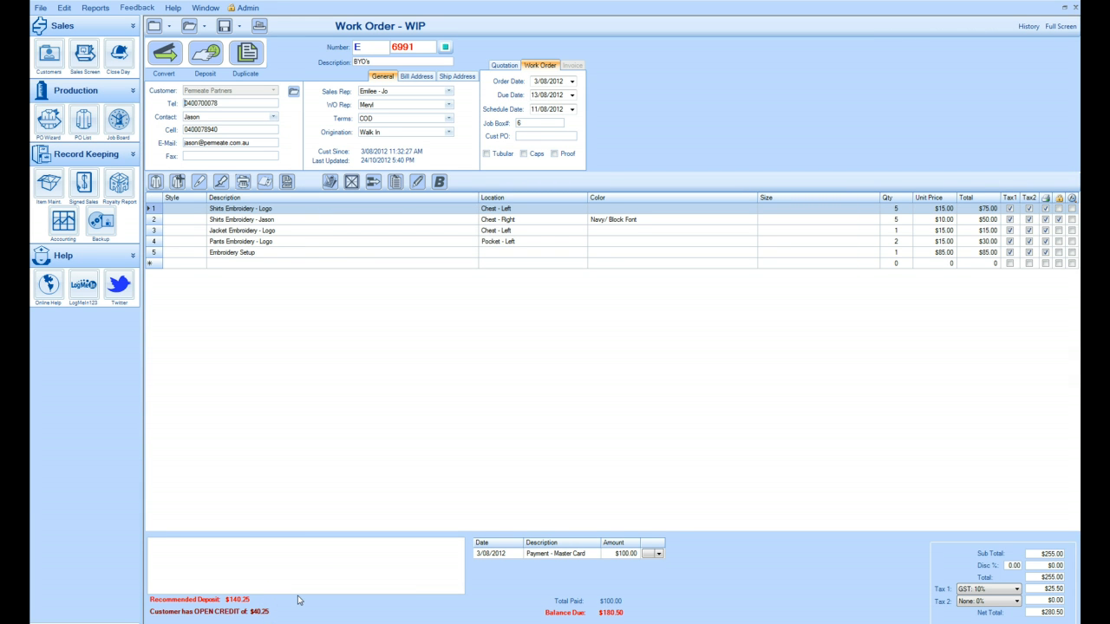
# Un-apply the $100.00 Master Card payment from the "BYO's" work order, returning it to open credit.
pyautogui.click(659, 553)
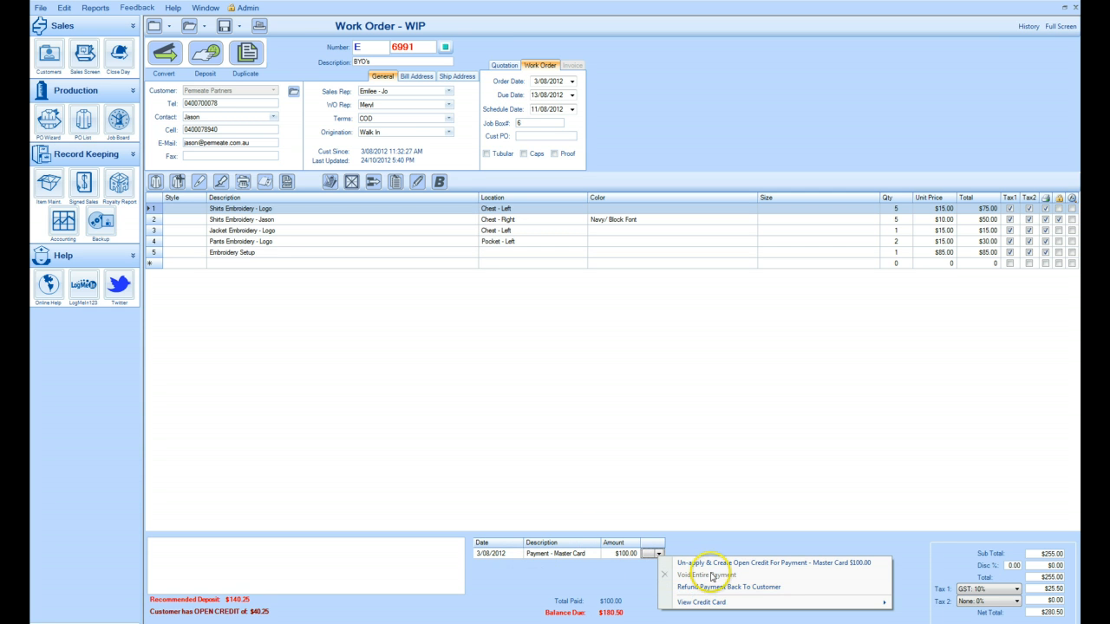
pyautogui.moveTo(712, 578)
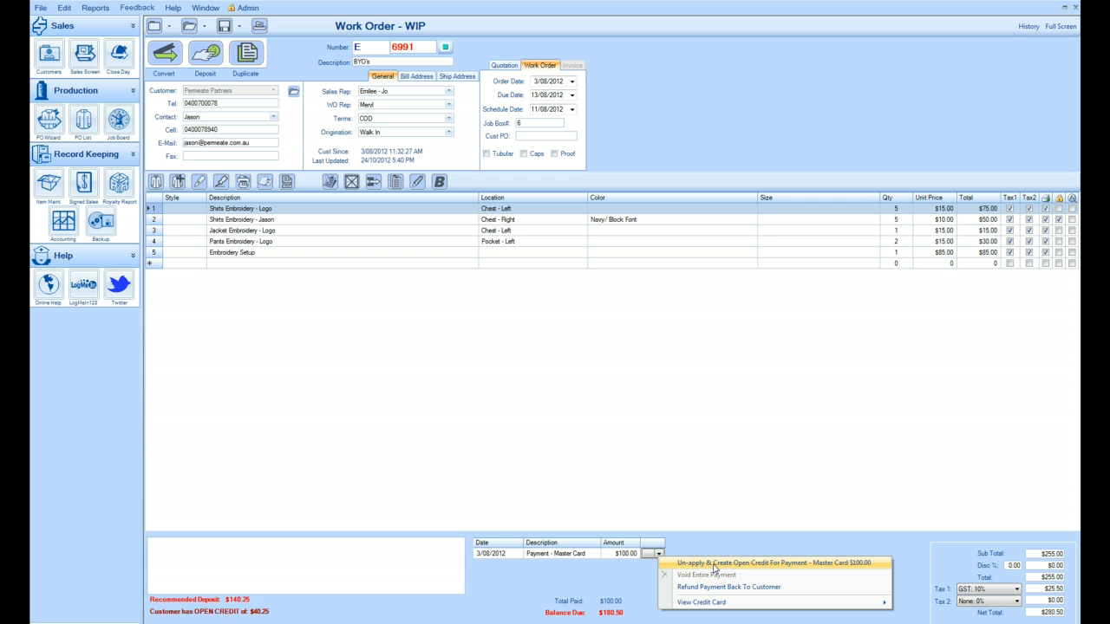
pyautogui.click(715, 566)
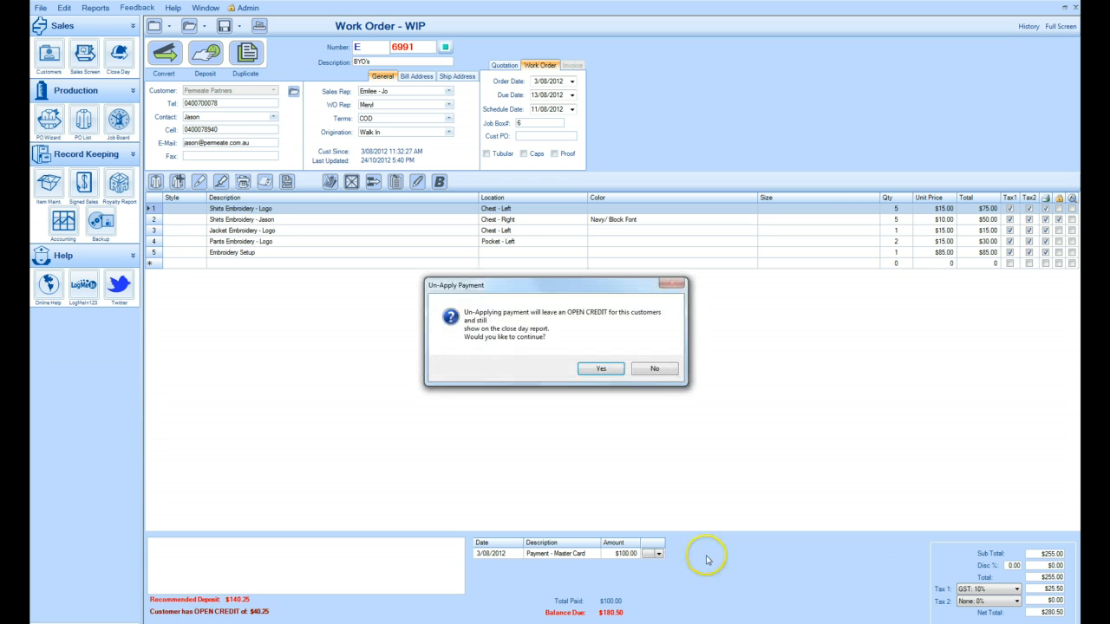
pyautogui.click(581, 372)
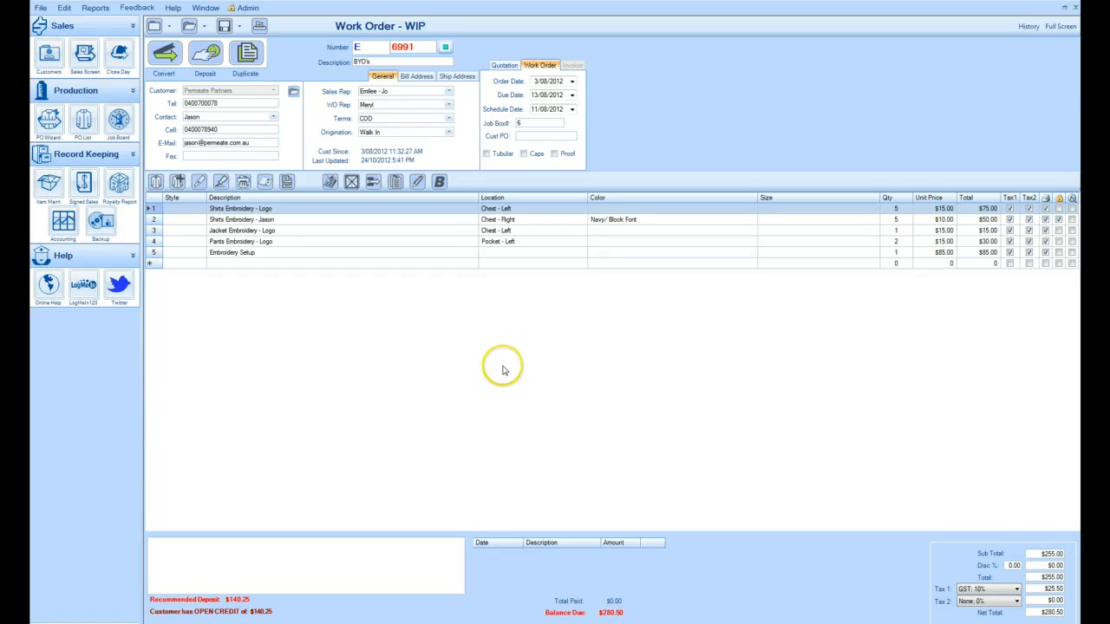
# Apply the full Master Card open credit of 140.25 to the "BYO's" work order and save the application.
pyautogui.click(203, 54)
pyautogui.click(227, 87)
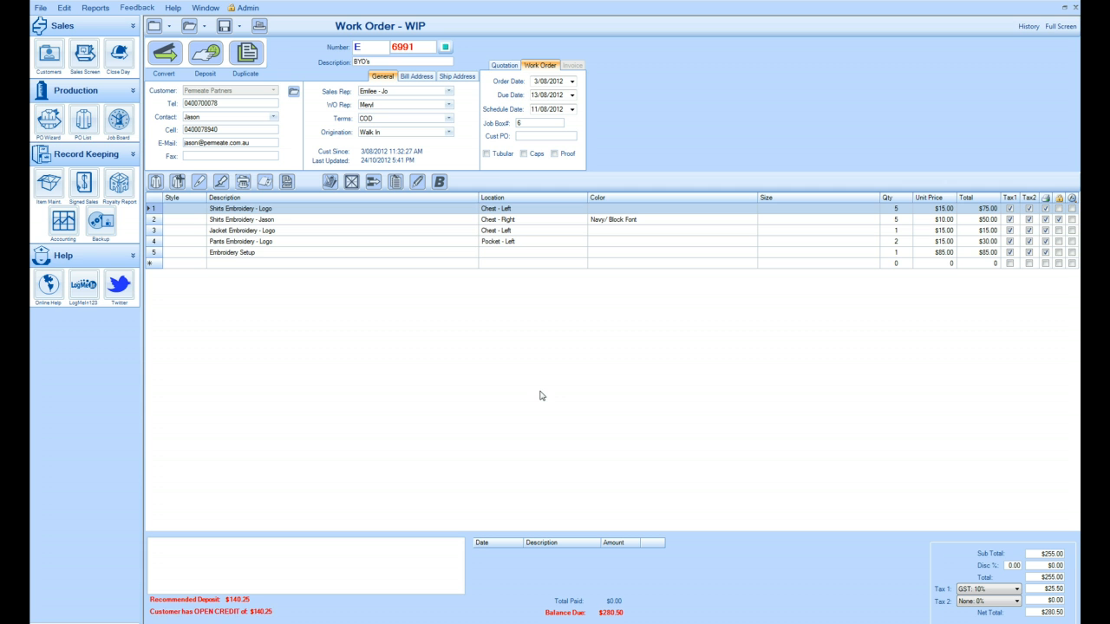
pyautogui.click(428, 354)
pyautogui.click(212, 52)
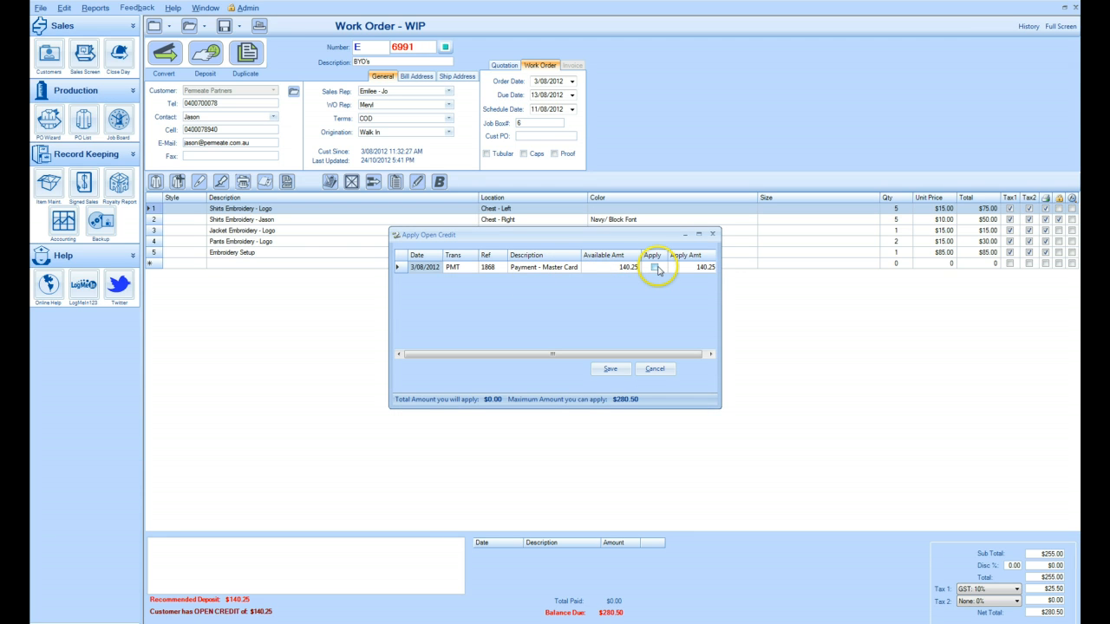
pyautogui.click(656, 269)
pyautogui.click(607, 368)
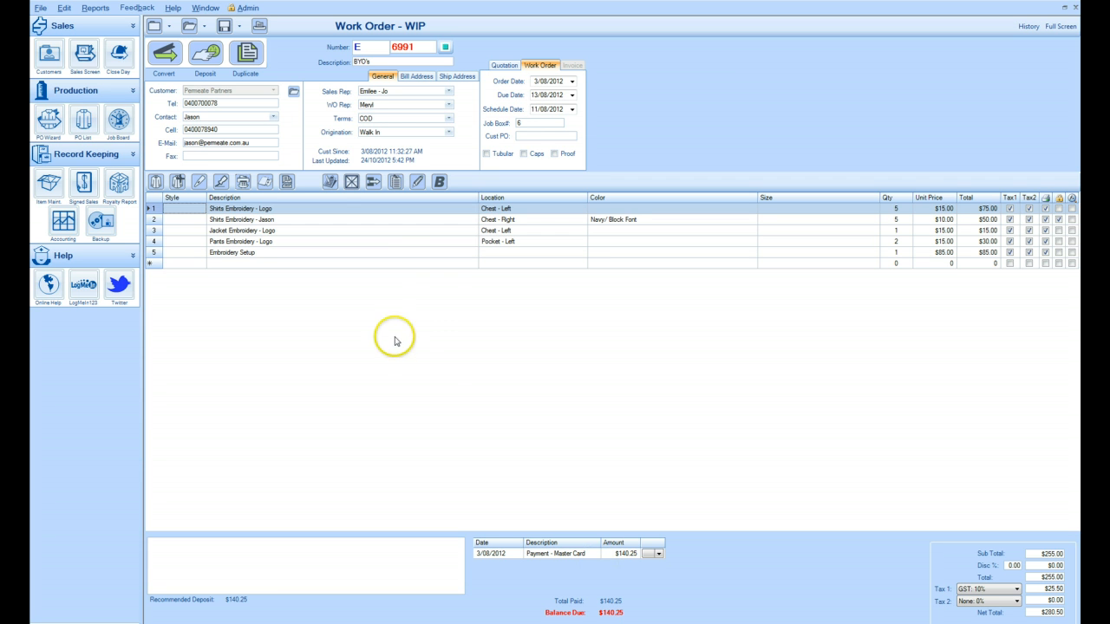
# Save the "BYO's" work order and close the sales screen.
pyautogui.click(227, 27)
pyautogui.click(1076, 10)
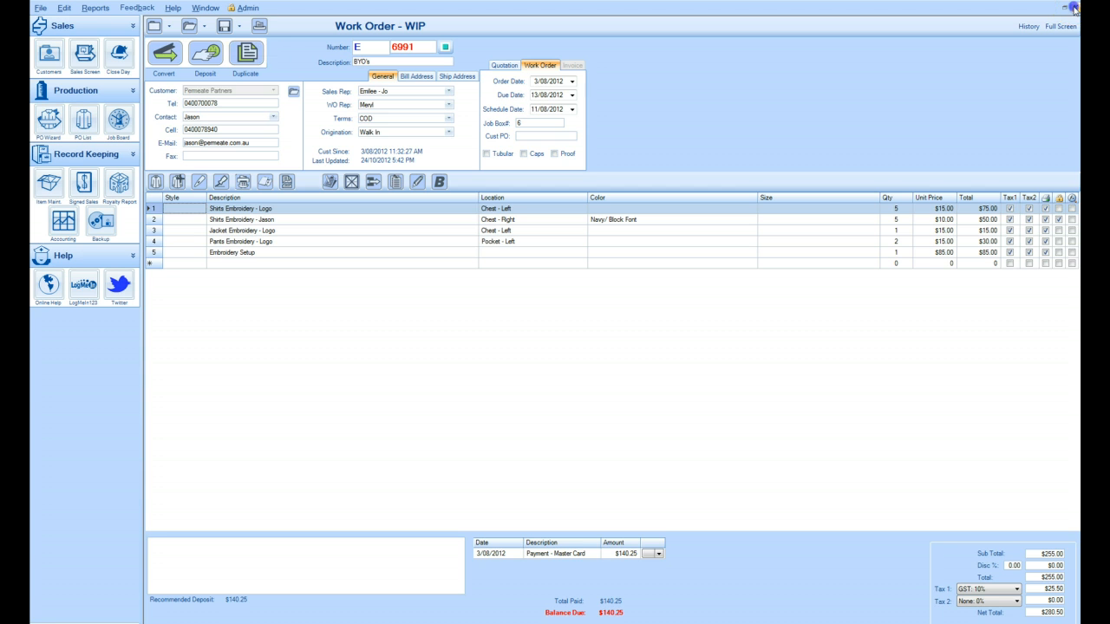
pyautogui.click(531, 280)
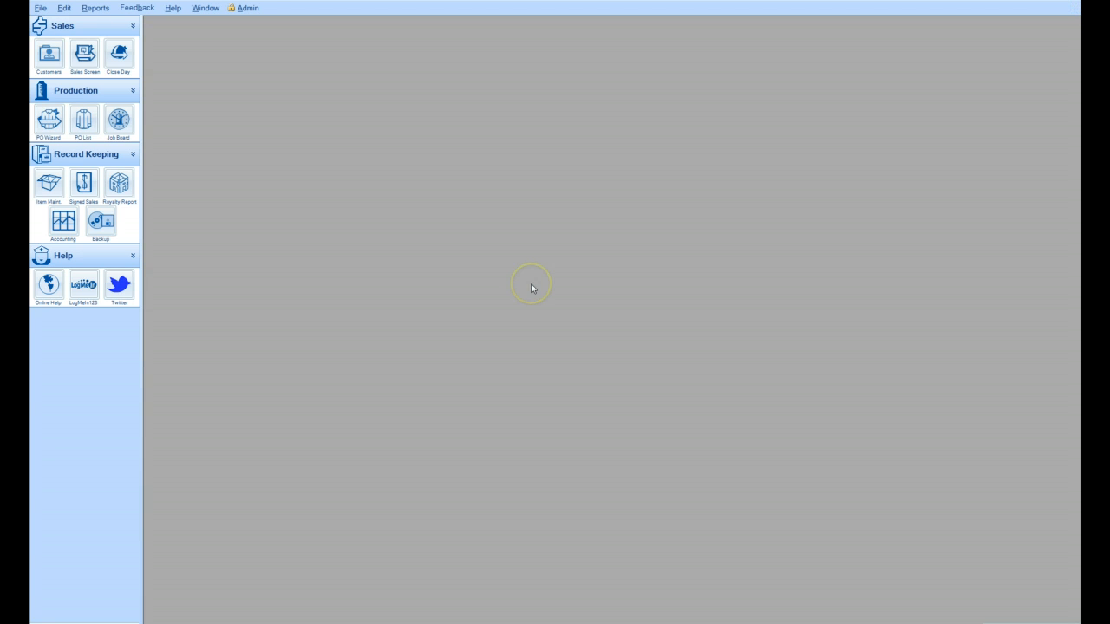